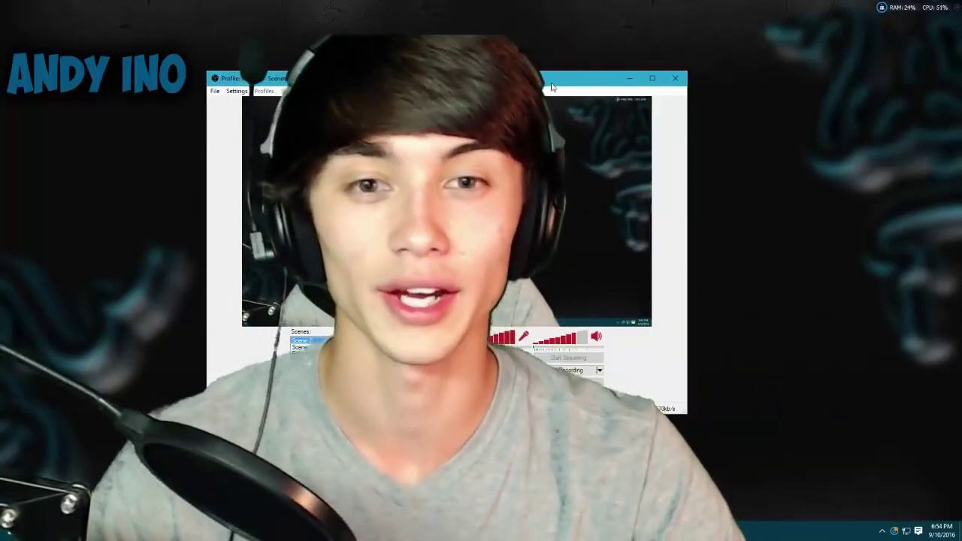
Enter scene editing and scale the webcam overlay down into the lower-left corner of the scene
drag(551, 84, 705, 57)
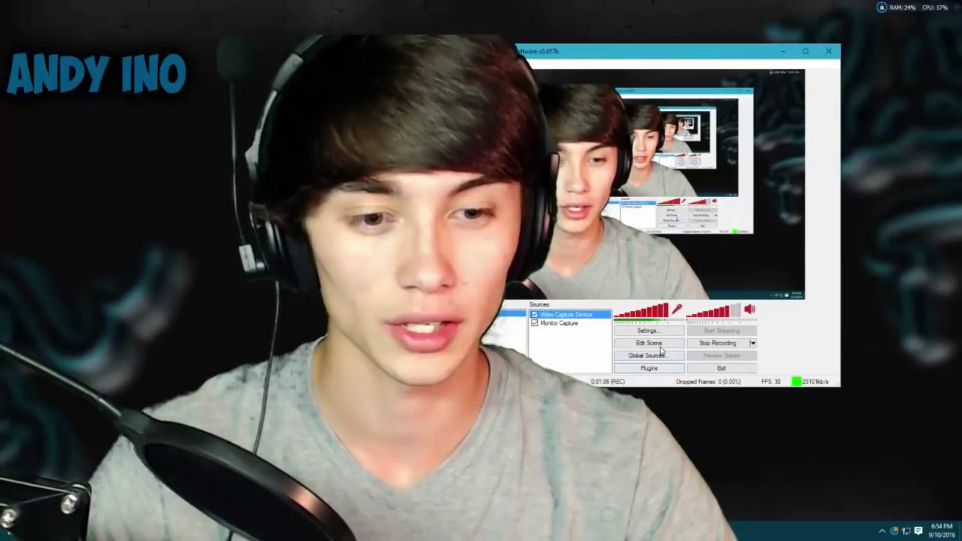
click(649, 343)
drag(778, 88, 605, 181)
drag(651, 54, 499, 67)
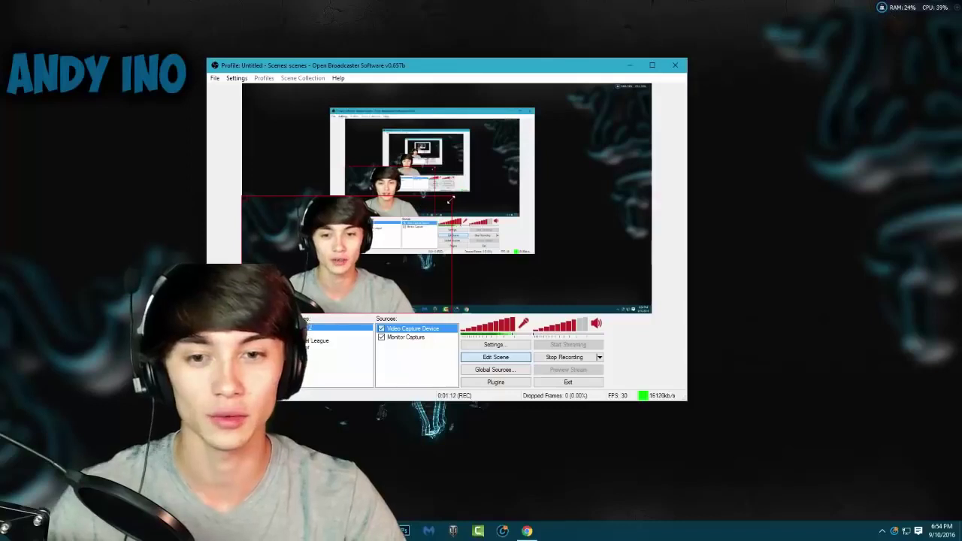
drag(452, 198, 408, 220)
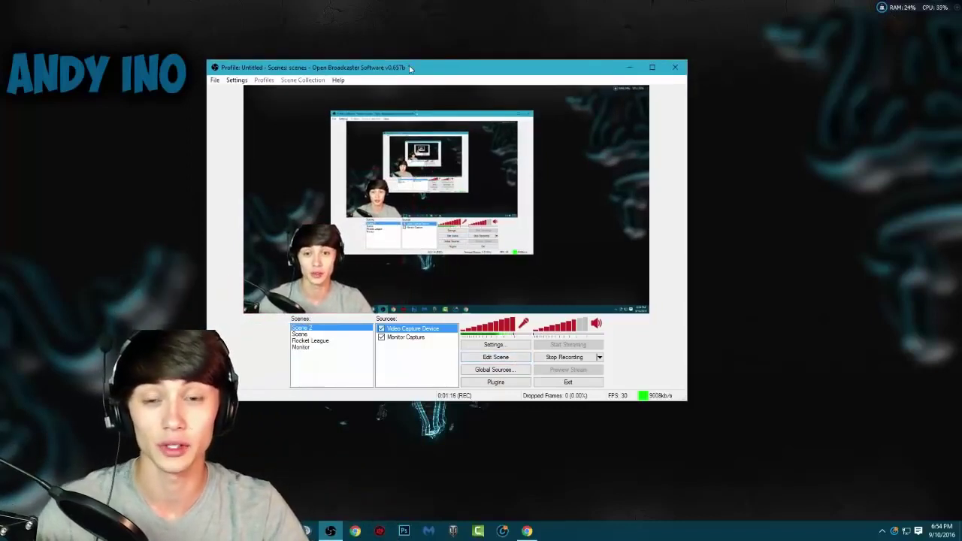
drag(412, 59, 417, 67)
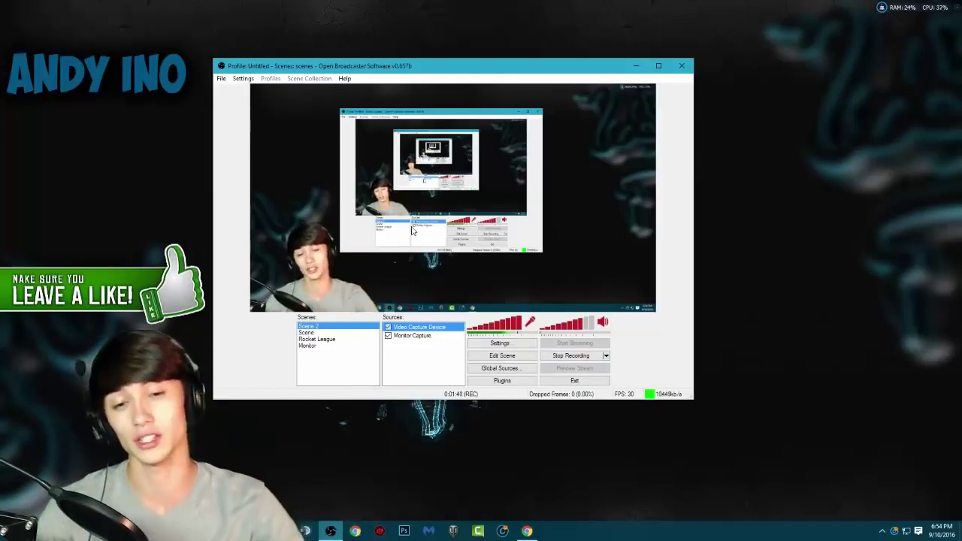
drag(473, 67, 470, 55)
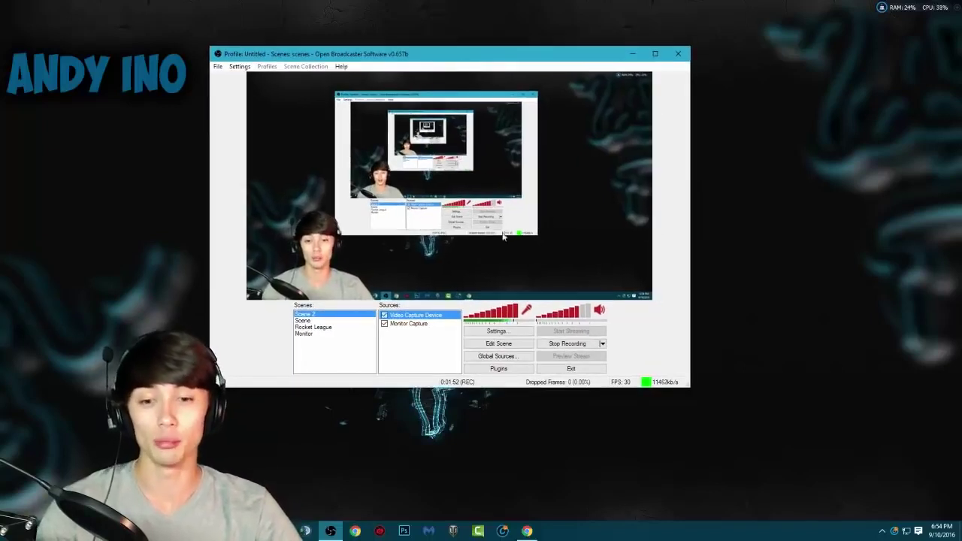
drag(456, 59, 450, 59)
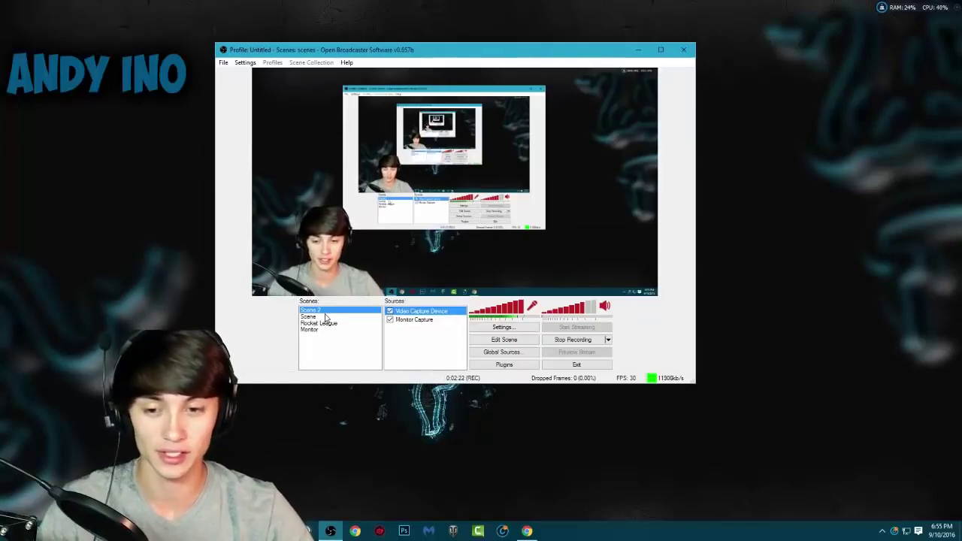
right_click(320, 344)
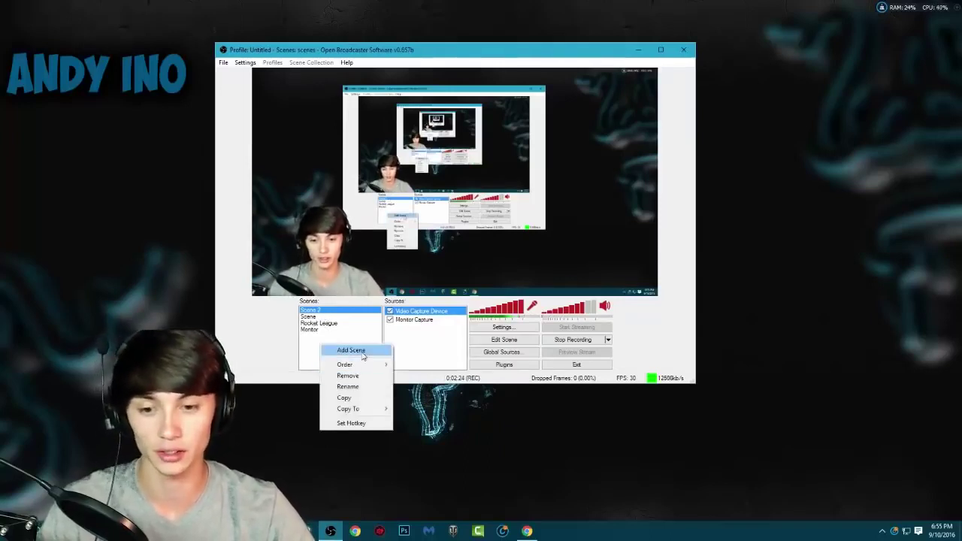
click(326, 311)
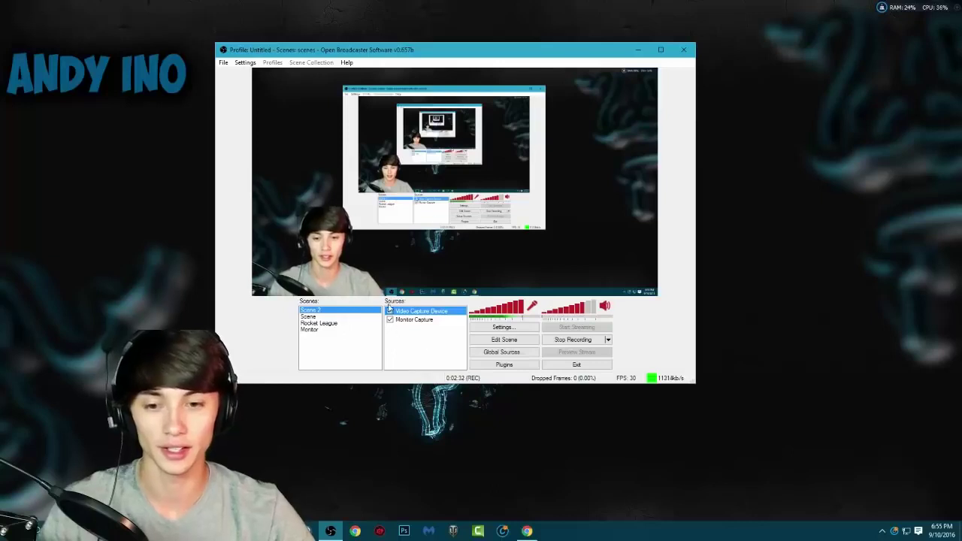
Add a new Video Capture Device source to Scene 2 and name it "Webca"
right_click(399, 336)
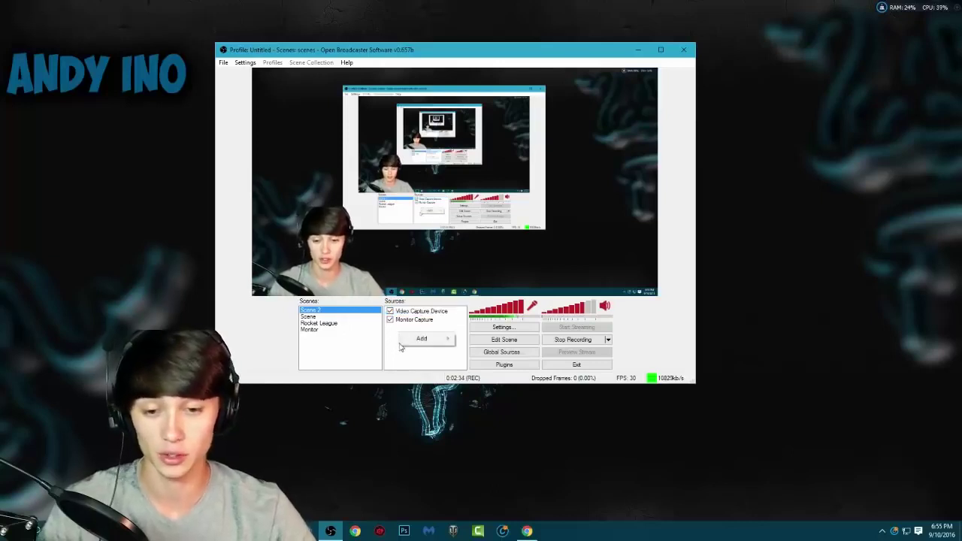
right_click(400, 340)
right_click(400, 336)
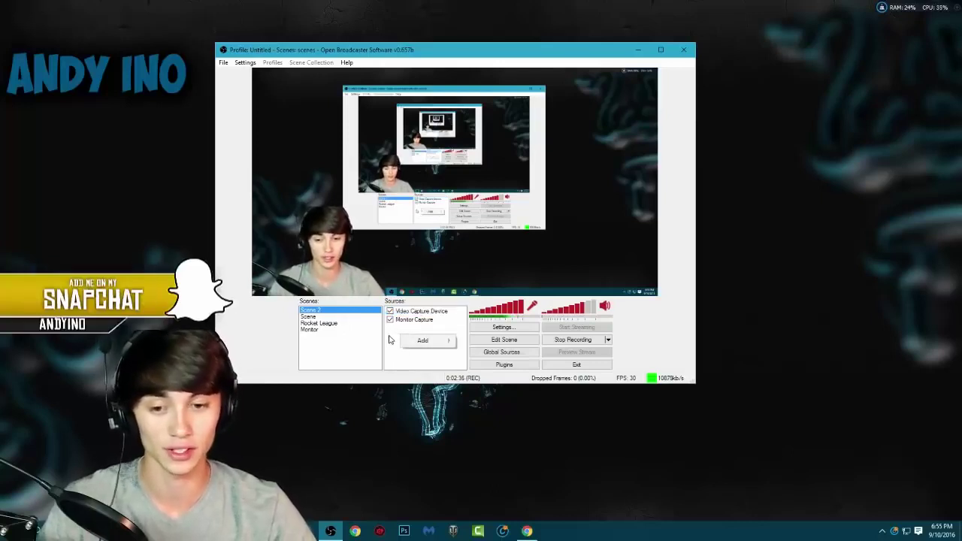
right_click(391, 333)
right_click(393, 334)
right_click(393, 332)
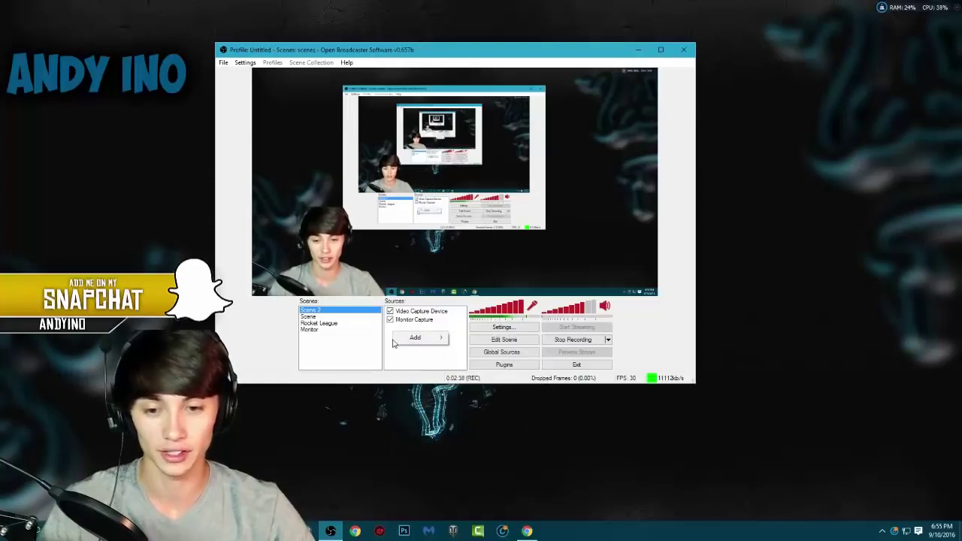
mouse_move(417, 339)
click(483, 397)
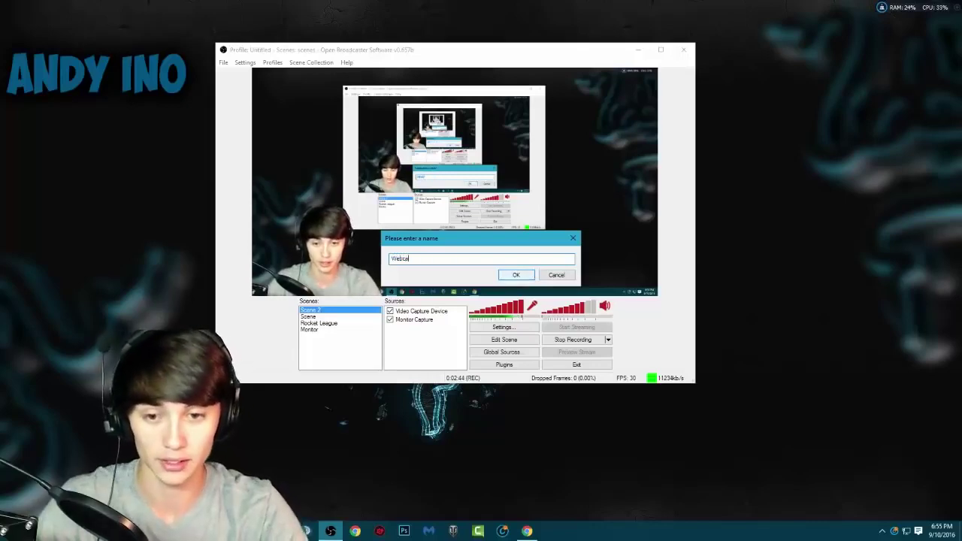
text(Webca)
click(515, 274)
Choose Logitech HD Pro Webcam C920 as the capture device for the new source
drag(502, 126, 800, 155)
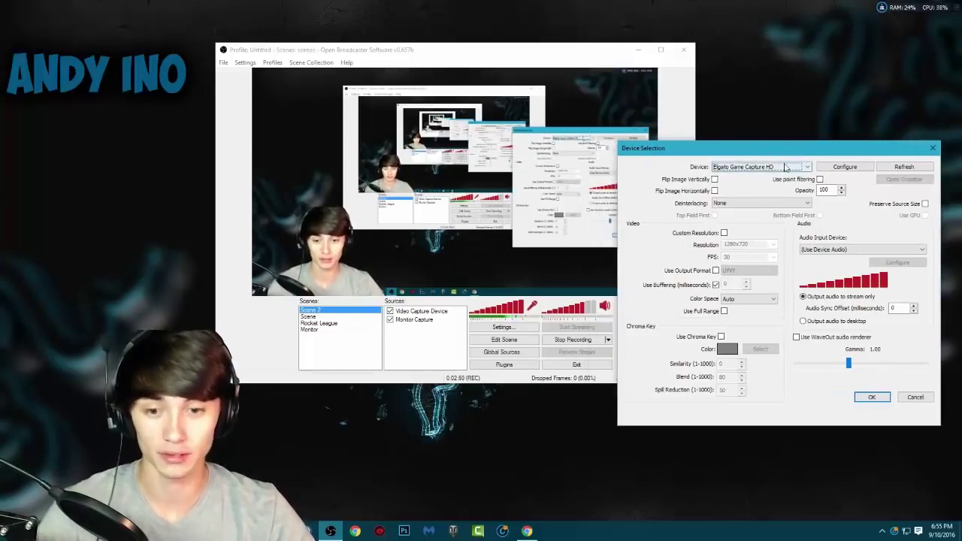
click(804, 169)
click(795, 175)
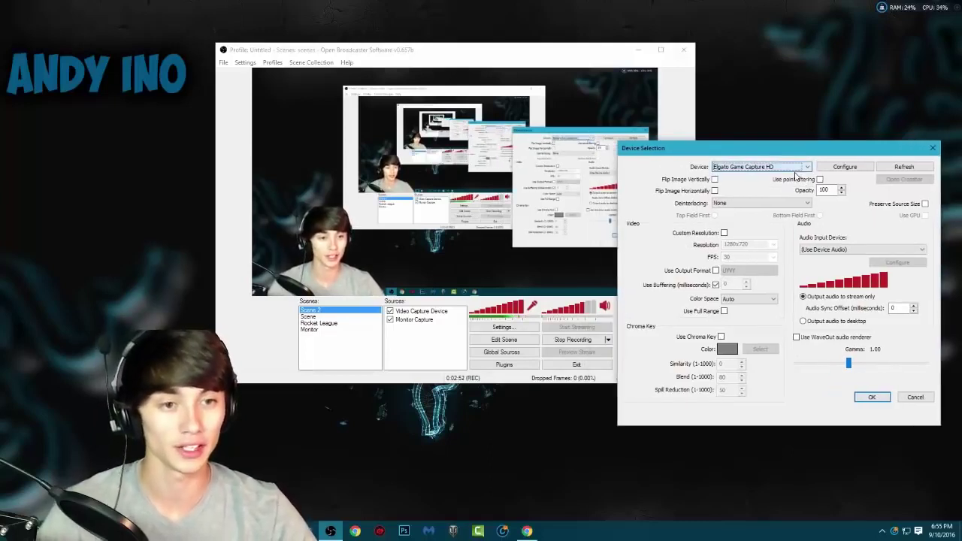
click(804, 166)
click(797, 176)
click(804, 167)
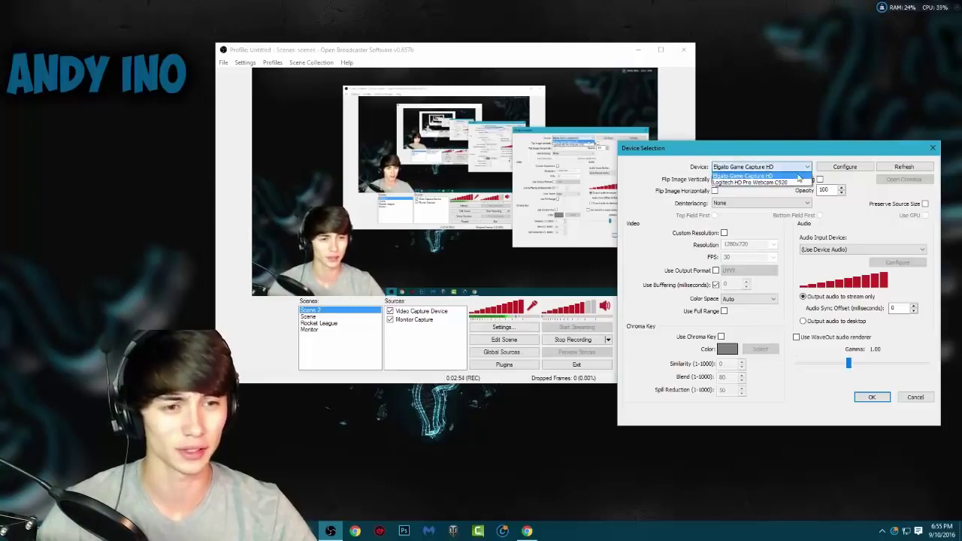
click(808, 174)
click(807, 166)
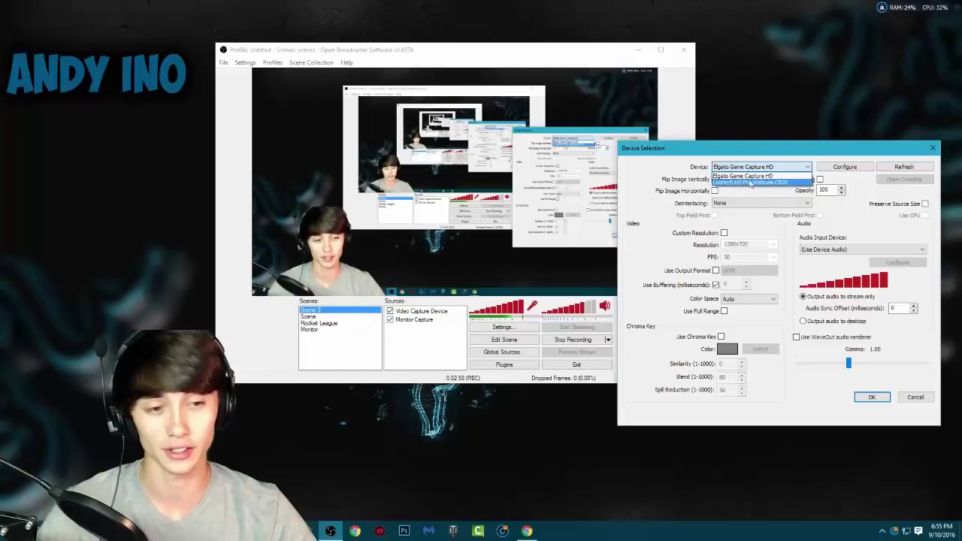
click(750, 184)
Open the Logitech webcam's configuration properties and place that window in front of the Device Selection dialog
drag(792, 152, 731, 154)
click(756, 169)
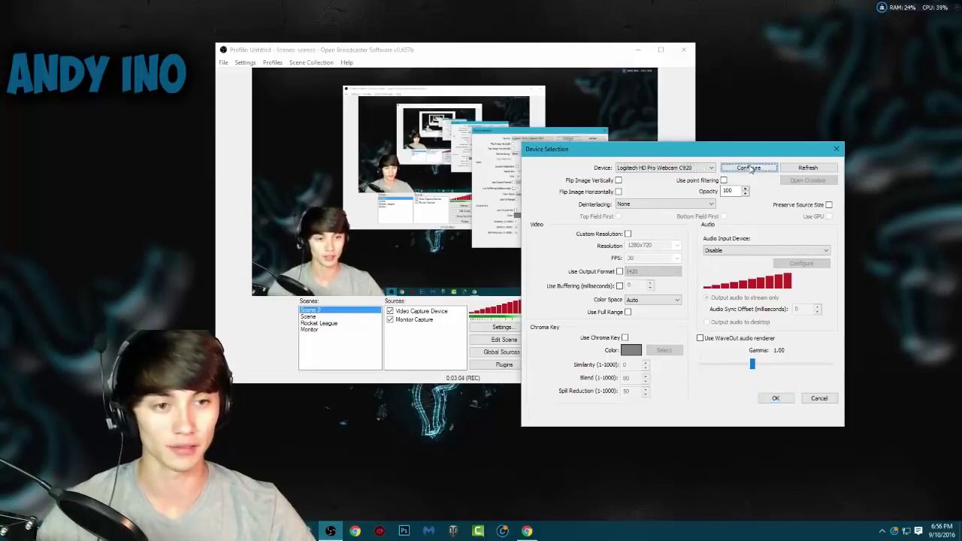
drag(492, 98, 711, 122)
drag(545, 151, 636, 153)
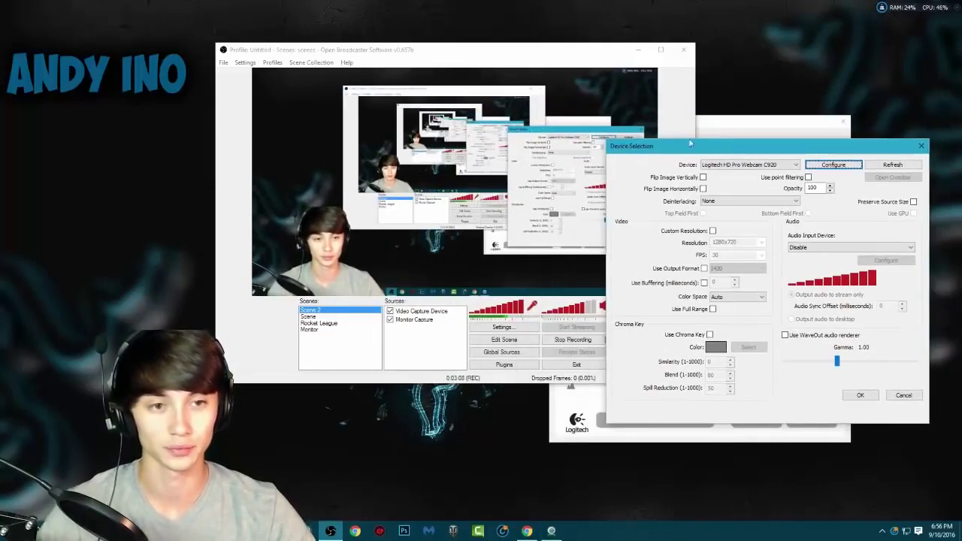
drag(687, 133, 703, 126)
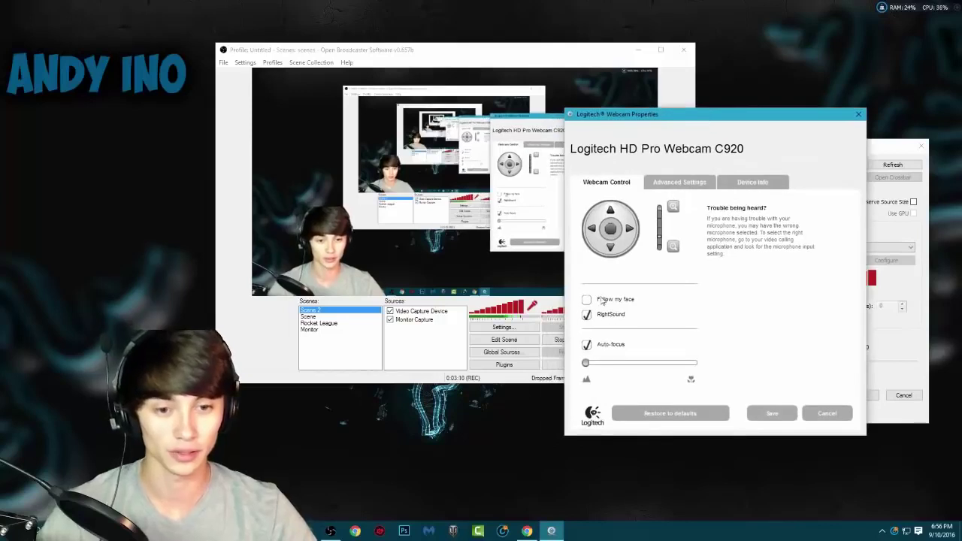
Turn the webcam's Auto-focus off and back on, and test its zoom in both directions
click(587, 346)
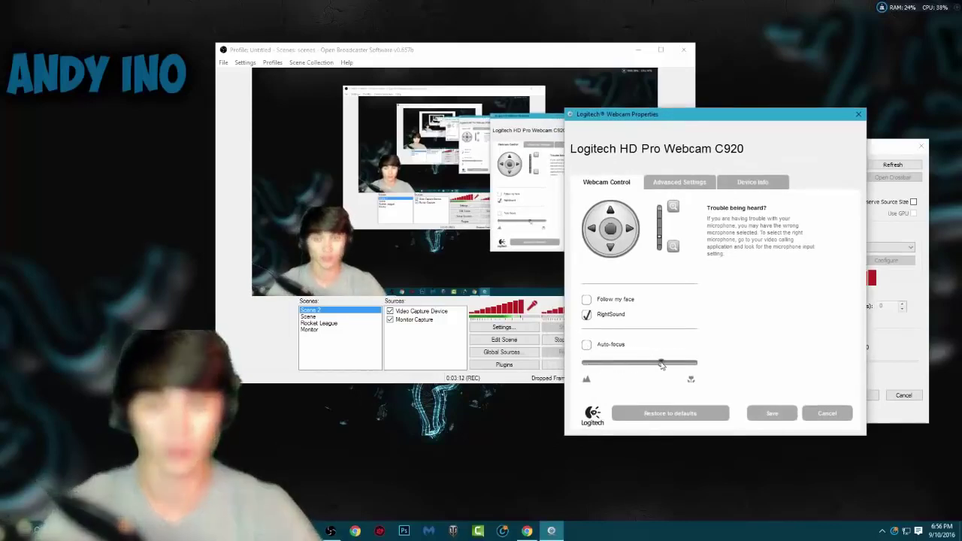
click(587, 345)
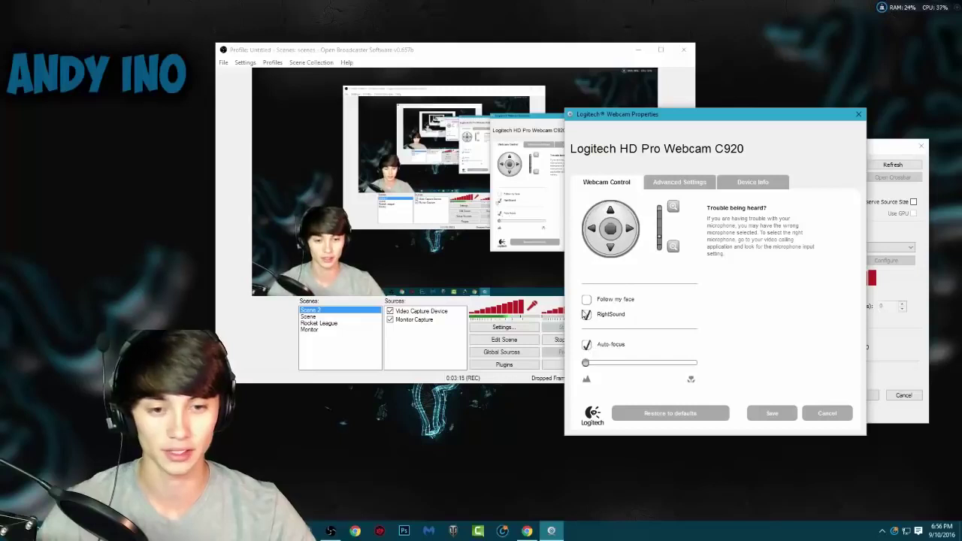
click(673, 207)
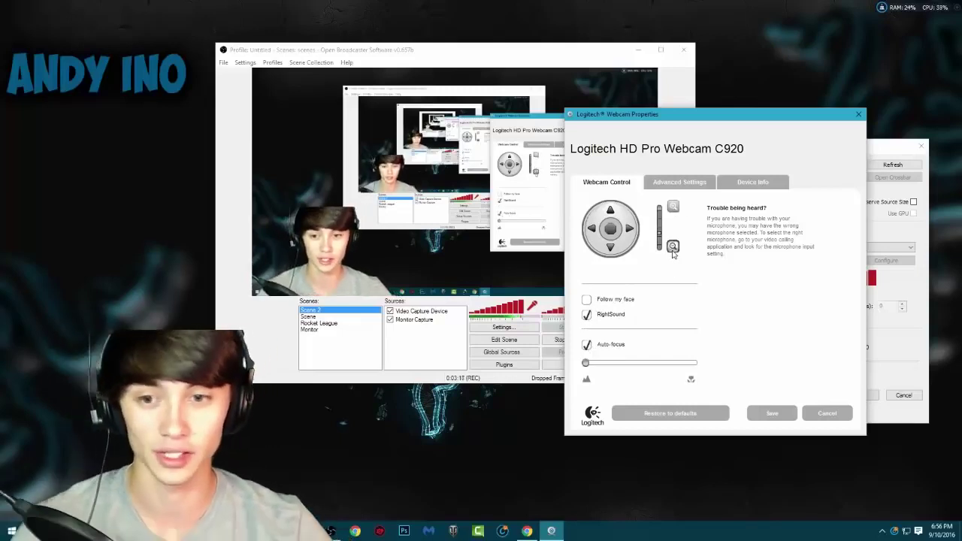
click(672, 247)
click(673, 208)
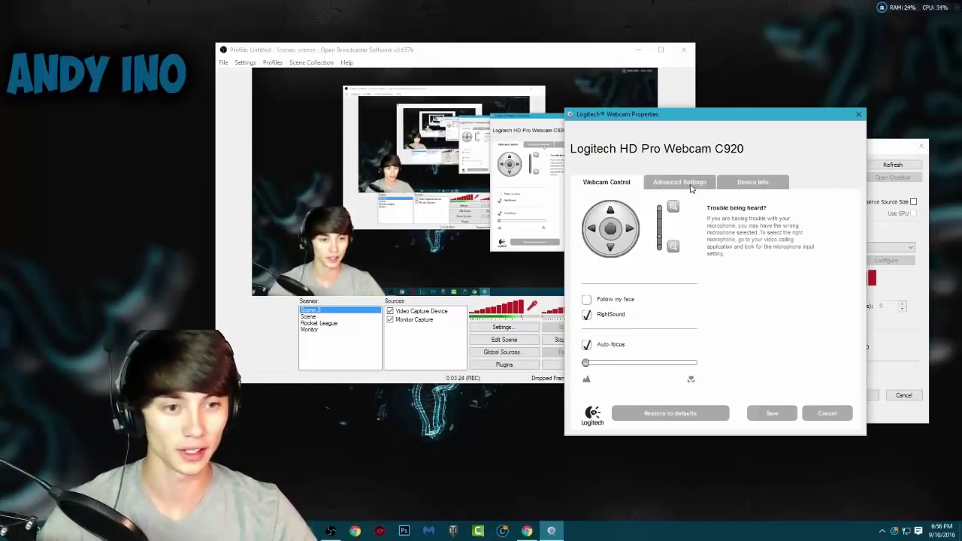
View the webcam's advanced settings and device information, return to Webcam Control, and save the webcam properties
click(690, 185)
click(758, 183)
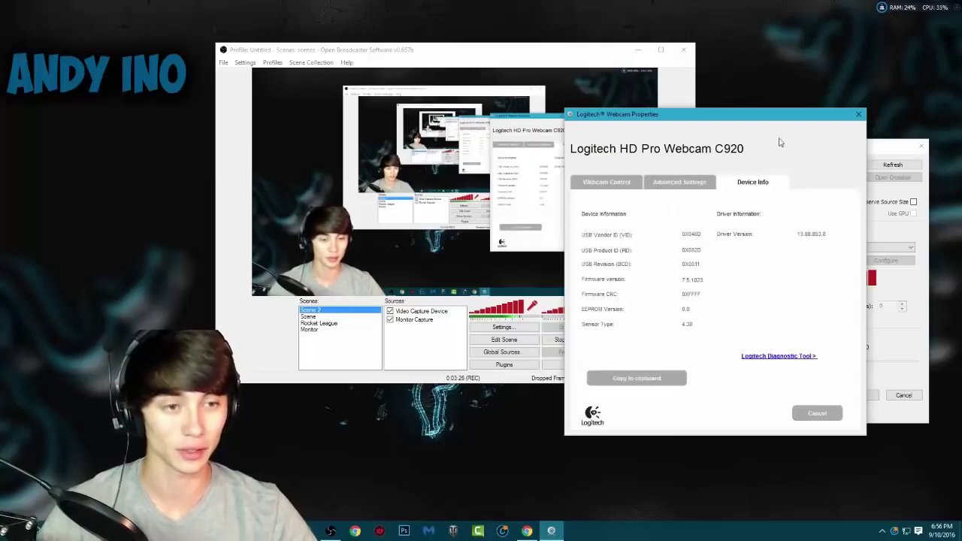
click(628, 181)
click(768, 414)
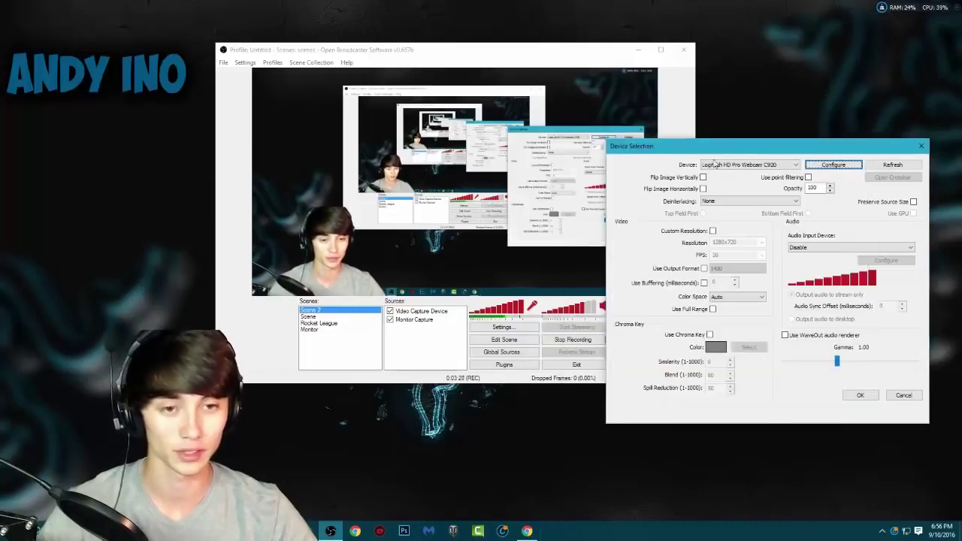
Review the webcam source's Deinterlacing and Color Space options, with None and Auto as the choices
drag(720, 149, 756, 106)
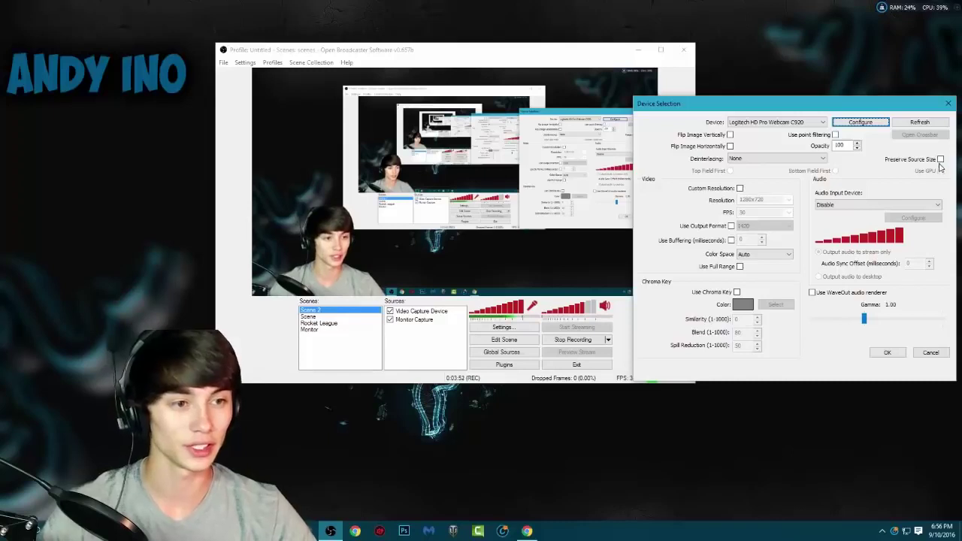
click(782, 159)
click(782, 161)
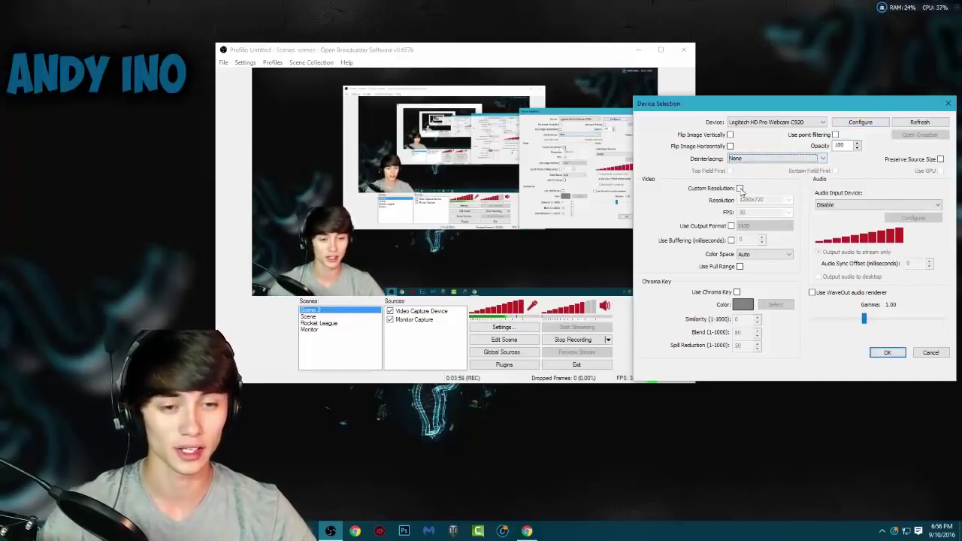
click(827, 206)
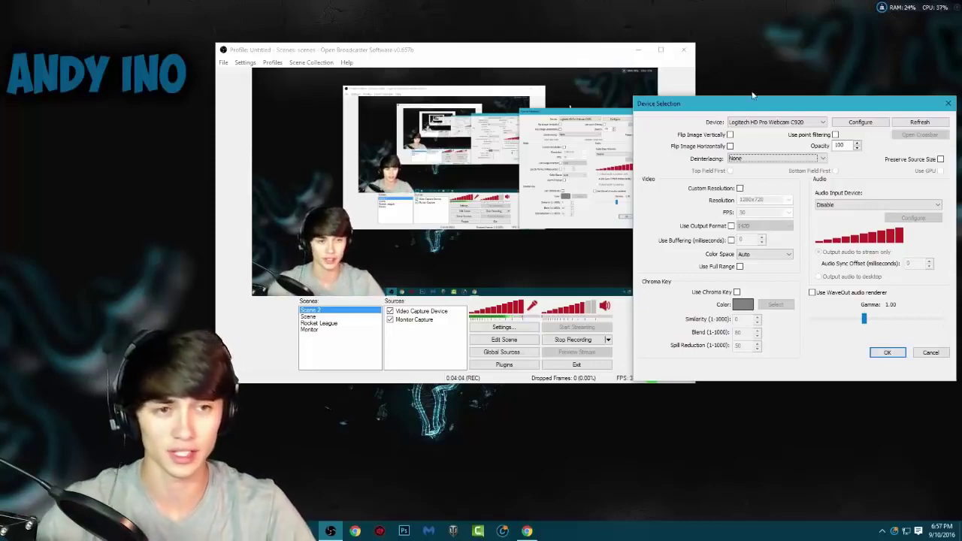
drag(742, 98, 684, 80)
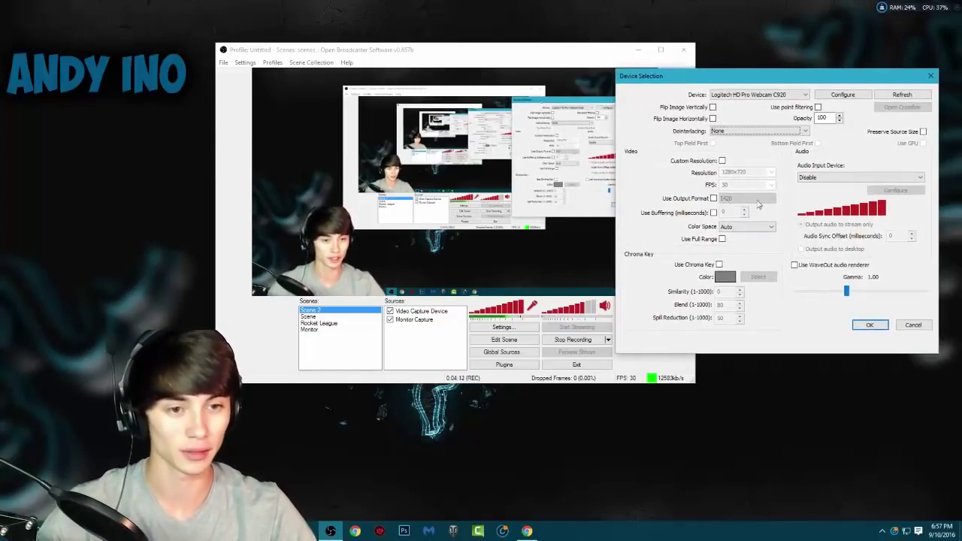
click(747, 227)
click(751, 228)
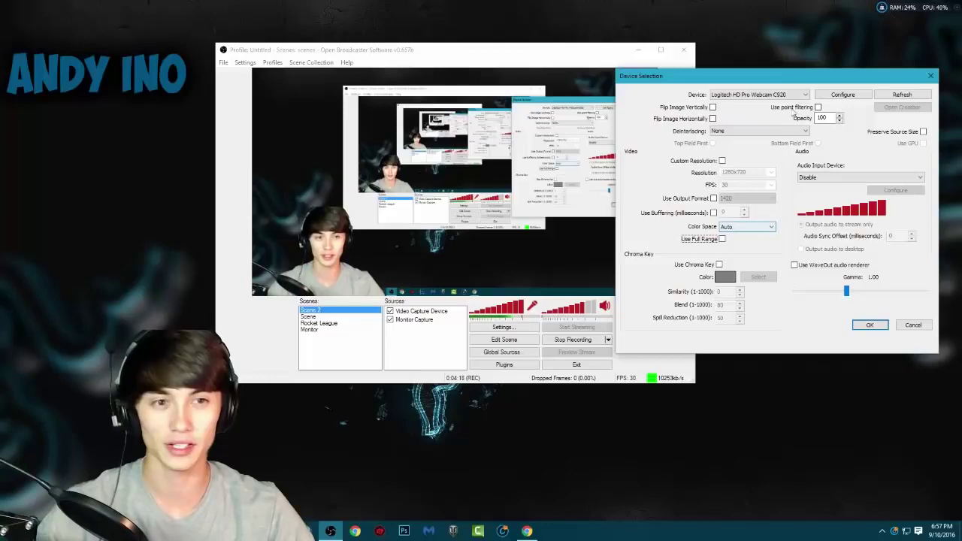
Review the available audio input devices for the webcam source and choose Disable
drag(784, 76, 763, 70)
drag(763, 65, 763, 63)
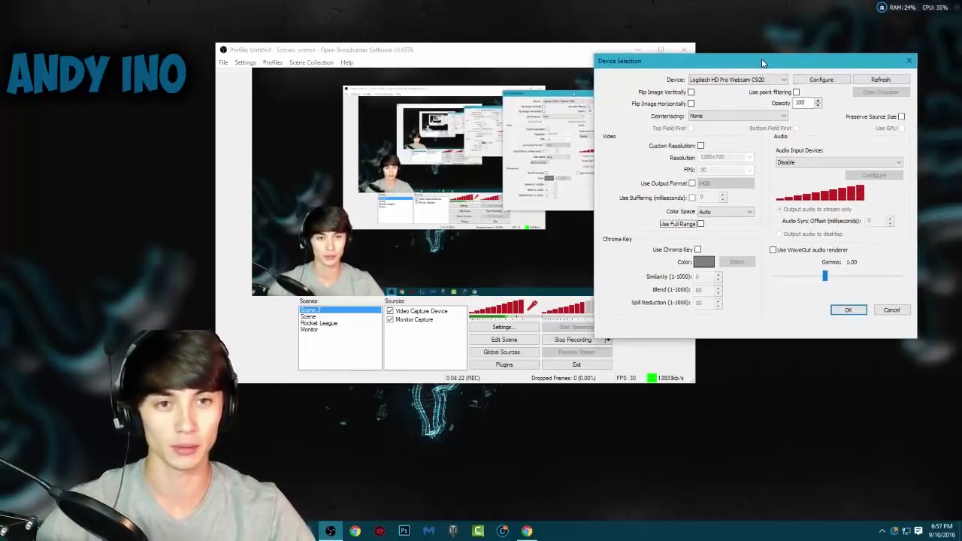
click(815, 164)
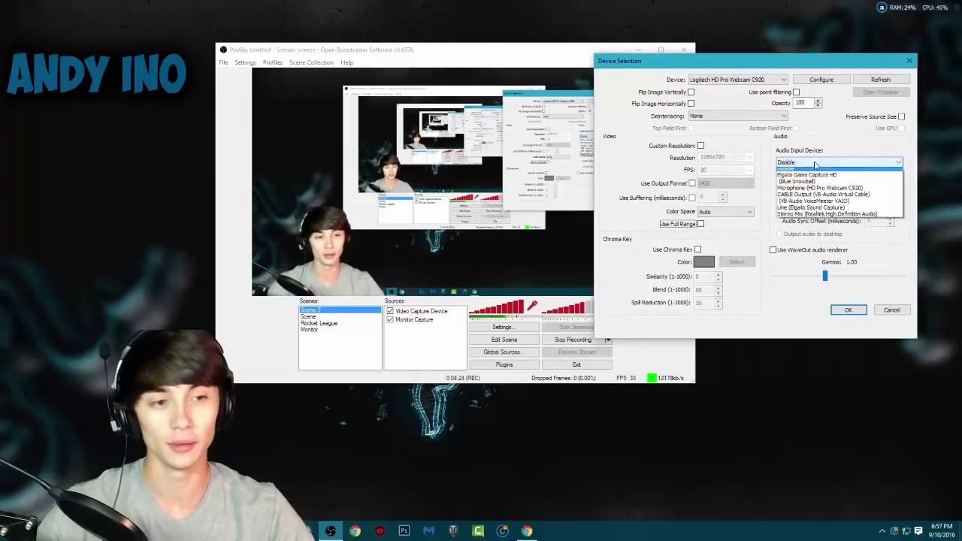
click(812, 168)
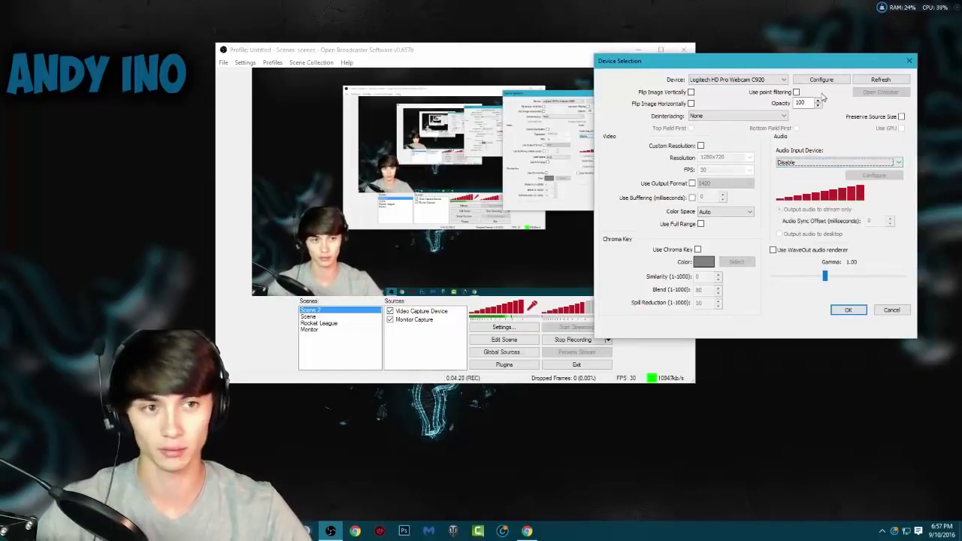
drag(759, 62, 746, 65)
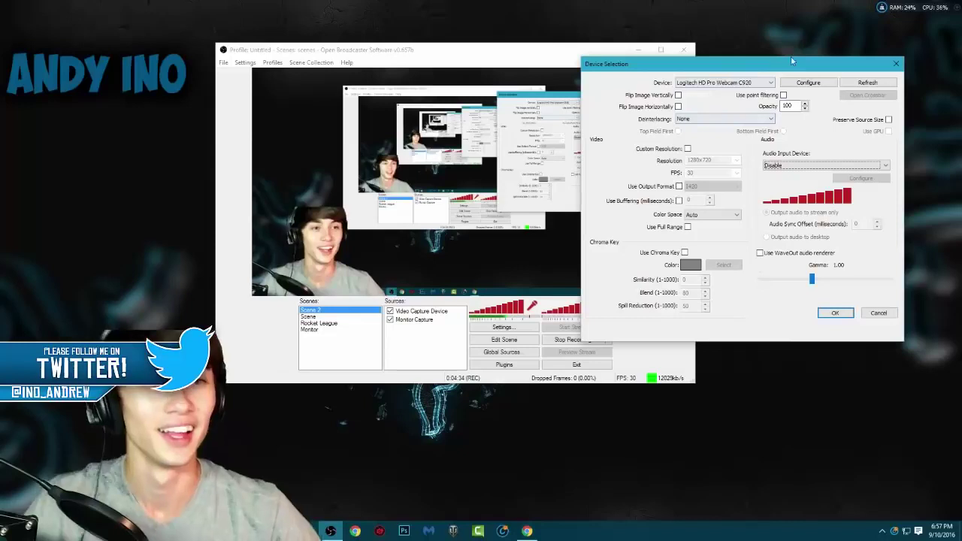
drag(784, 64, 782, 60)
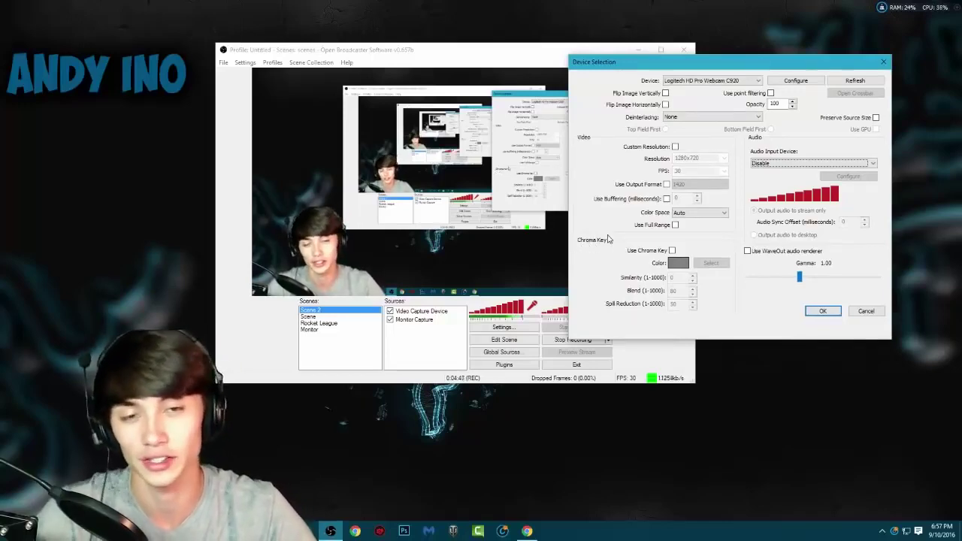
Close the device settings, reopen the Video Capture Device source's properties, and turn off Use Chroma Key
drag(699, 62, 719, 70)
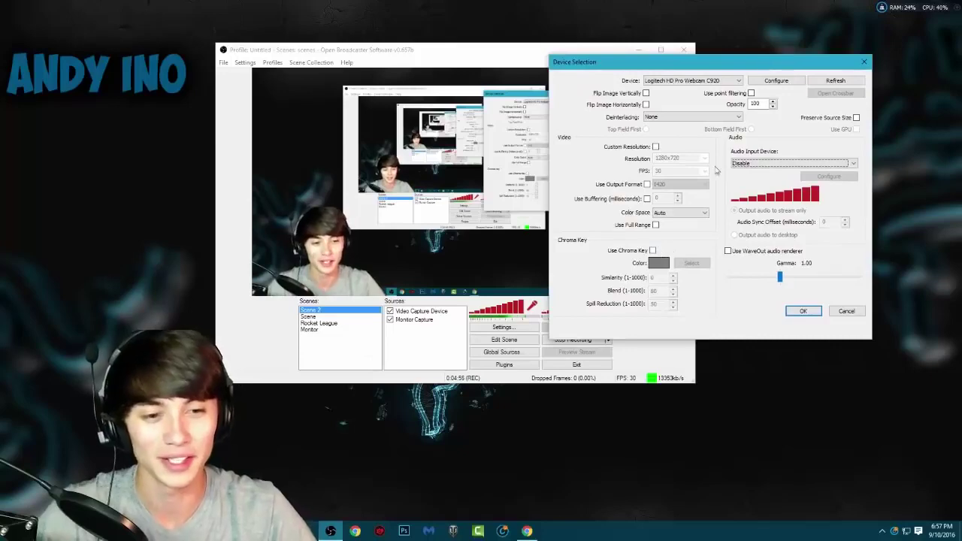
click(862, 63)
right_click(440, 311)
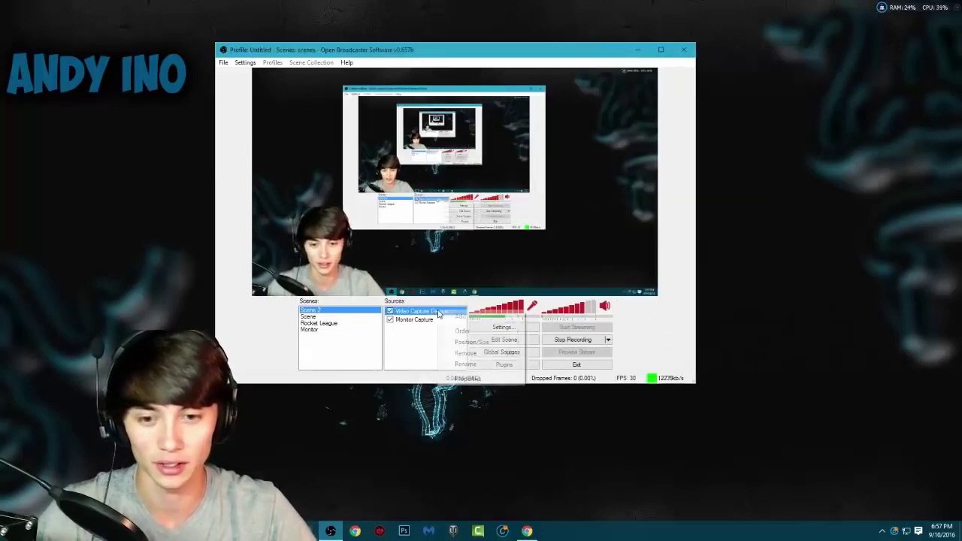
click(476, 380)
drag(526, 123, 745, 72)
click(718, 268)
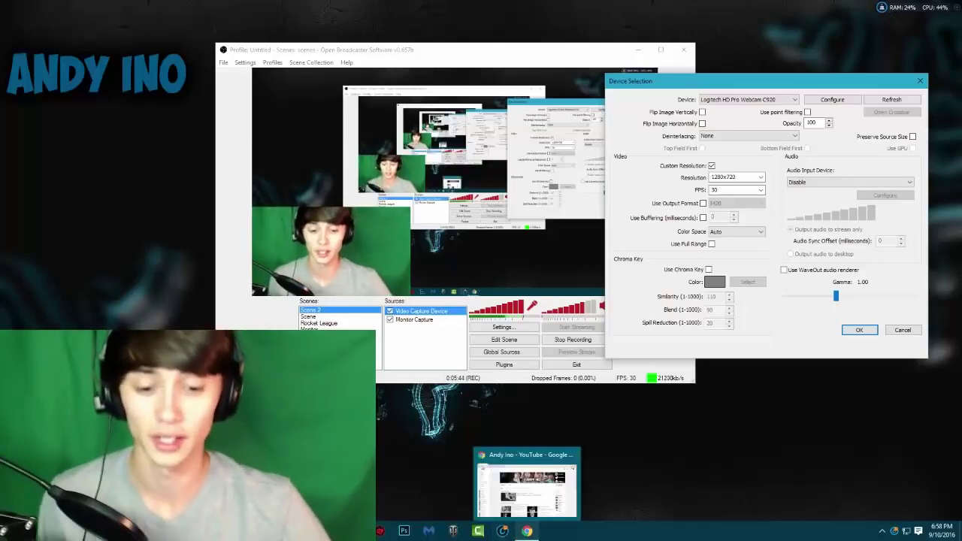
click(535, 531)
click(321, 20)
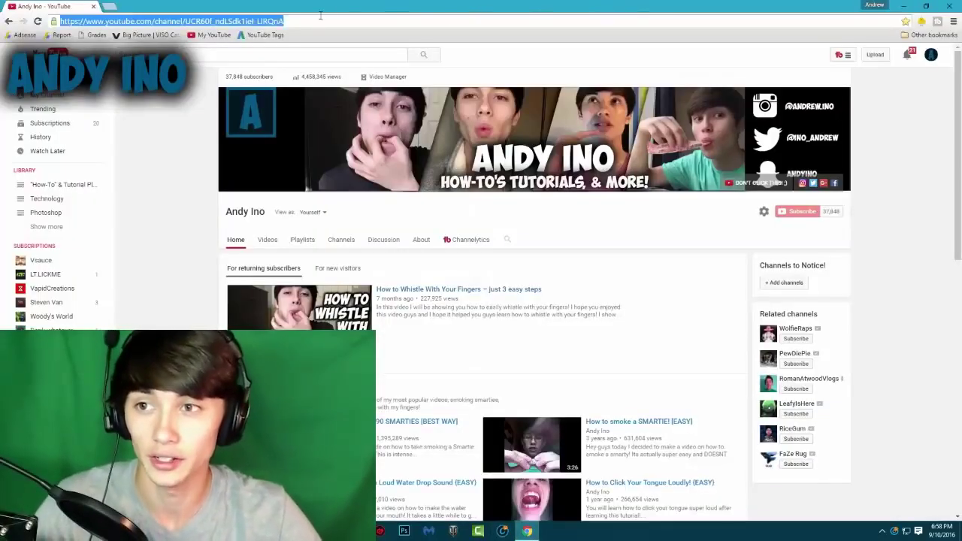
text(www.google.com)
key(Return)
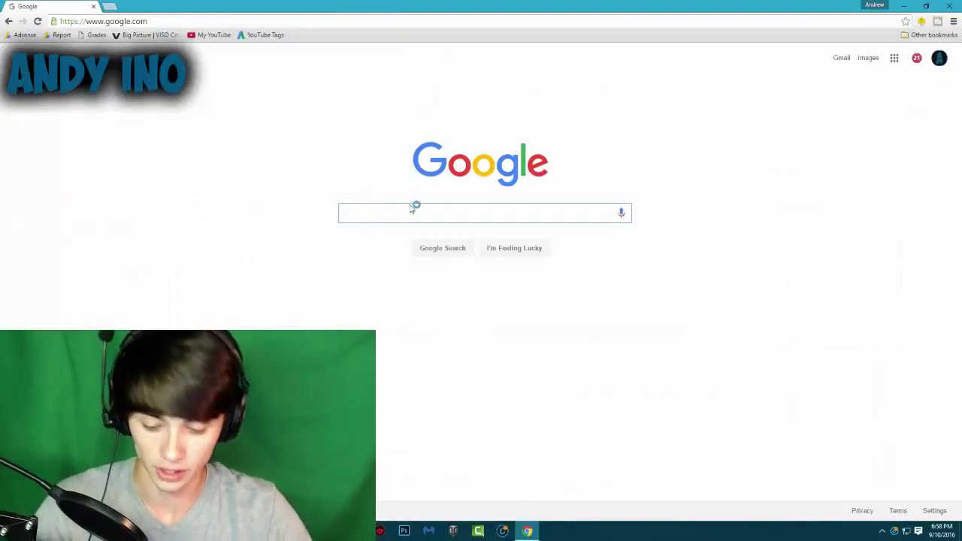
text(green sce)
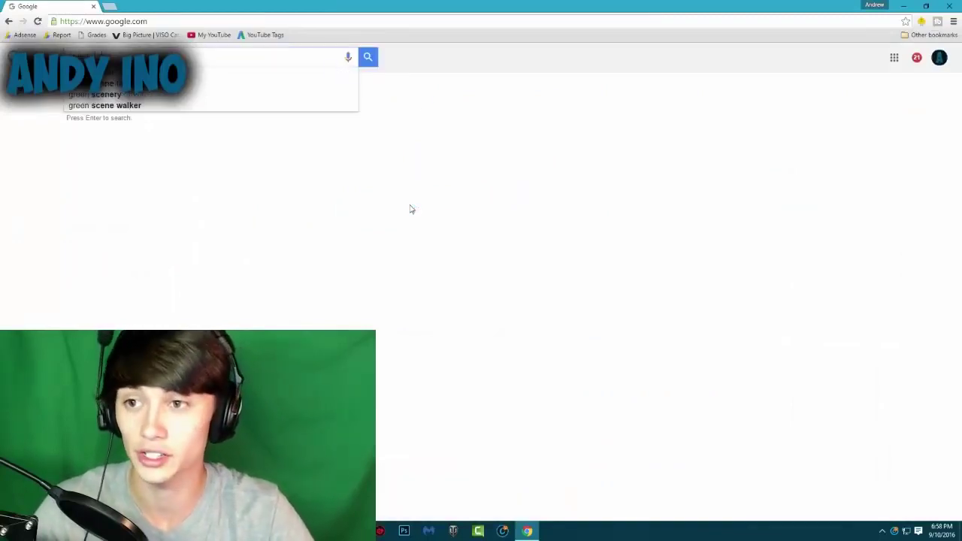
text(reen cost)
key(Return)
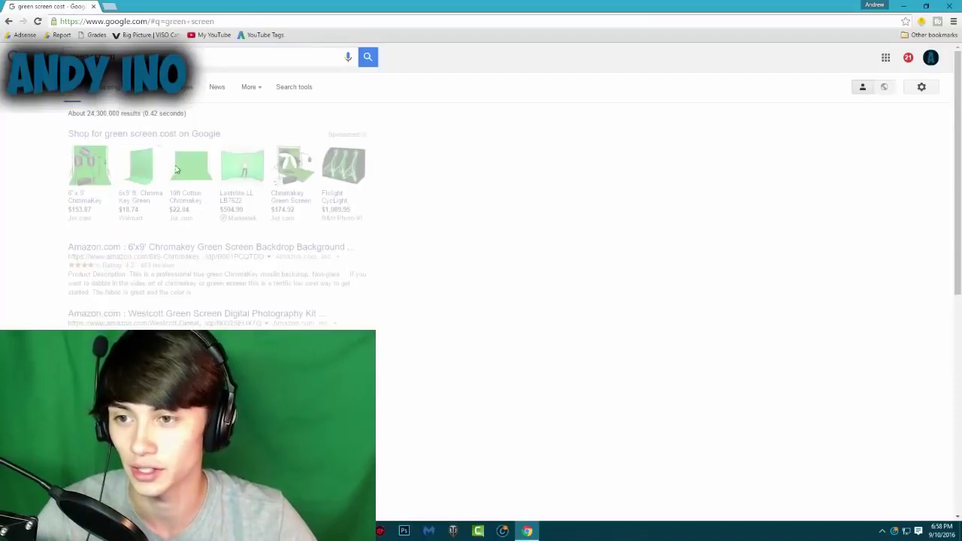
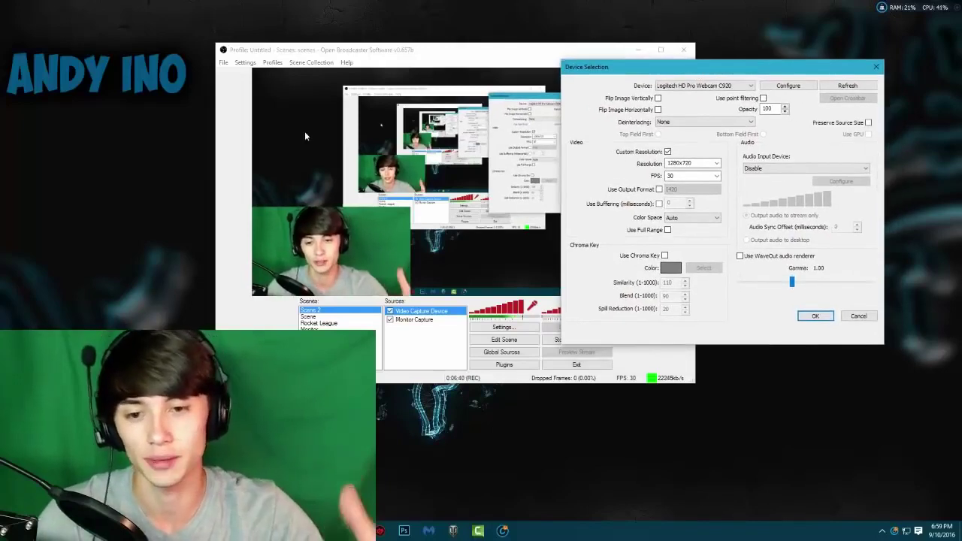
mouse_move(593, 75)
mouse_down()
mouse_move(581, 75)
mouse_move(606, 73)
mouse_up()
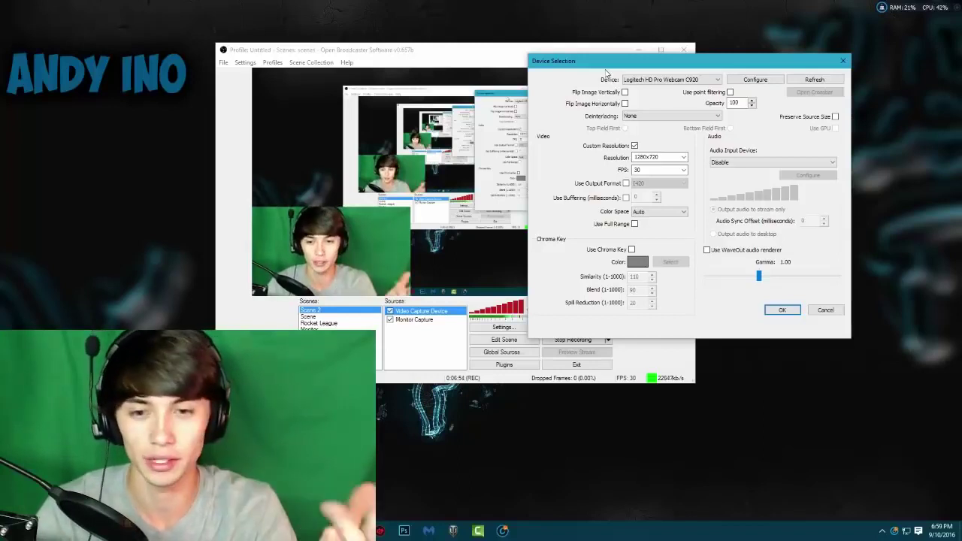
drag(605, 58, 557, 66)
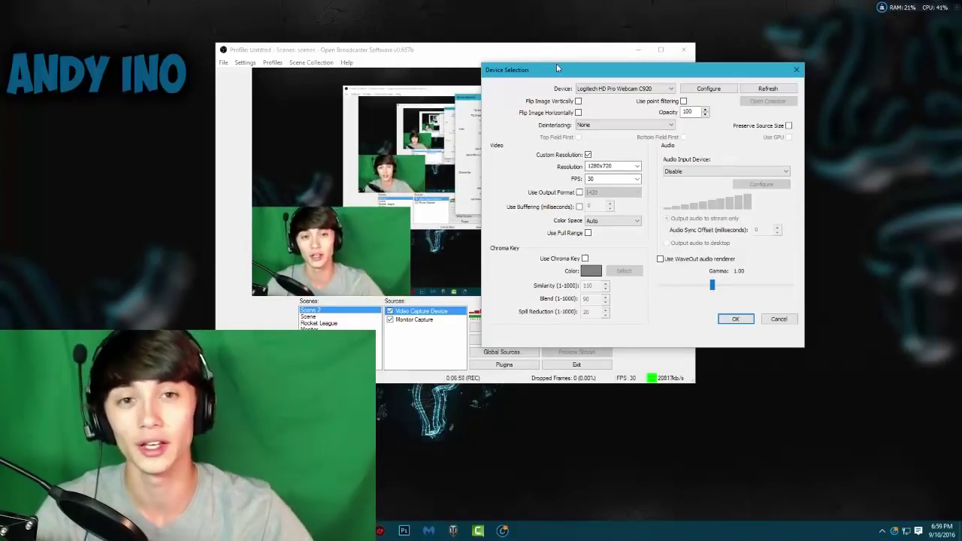
drag(566, 76, 540, 67)
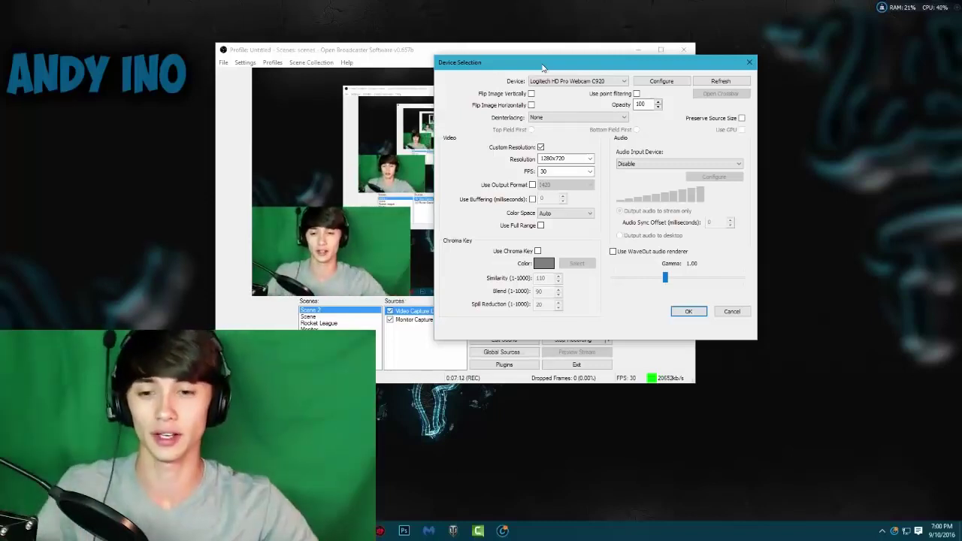
drag(632, 64, 607, 70)
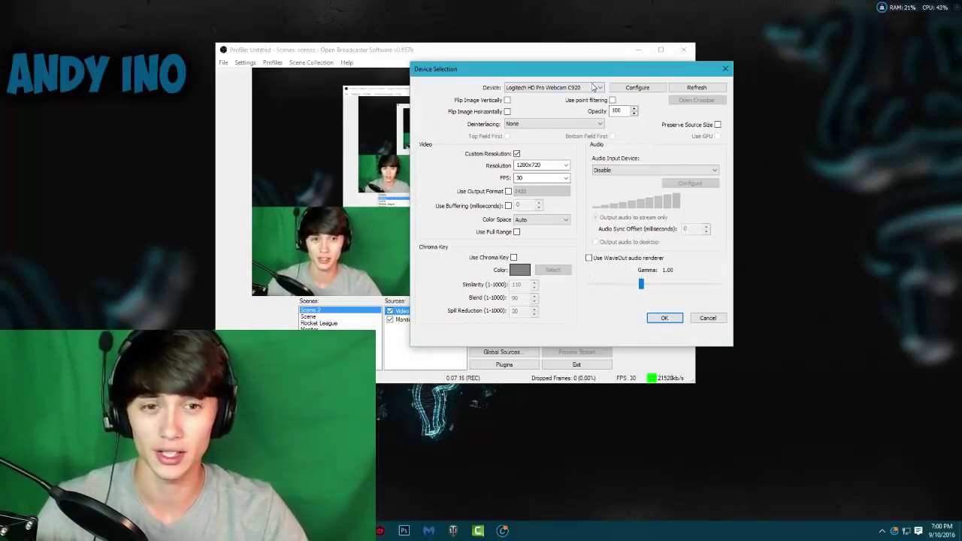
drag(559, 71, 536, 69)
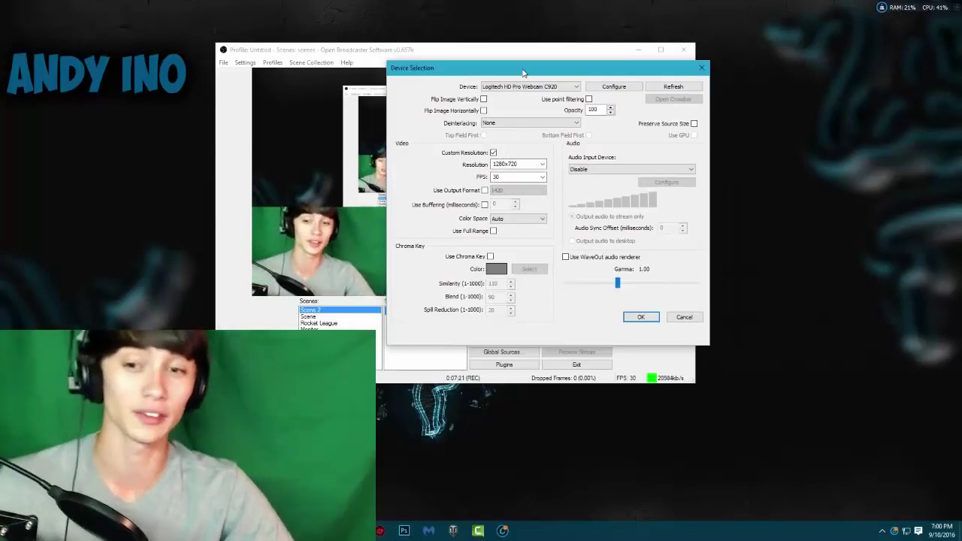
drag(454, 71, 563, 95)
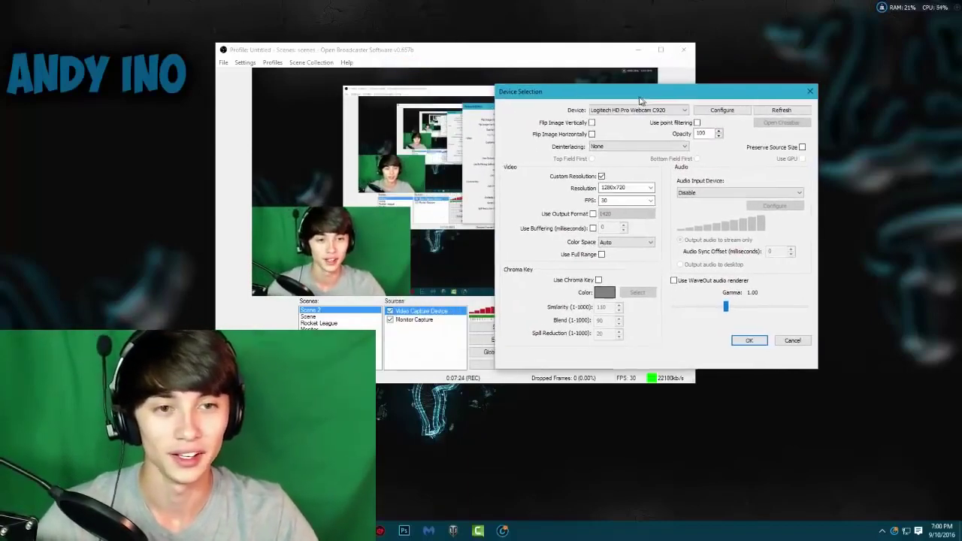
drag(640, 100, 634, 100)
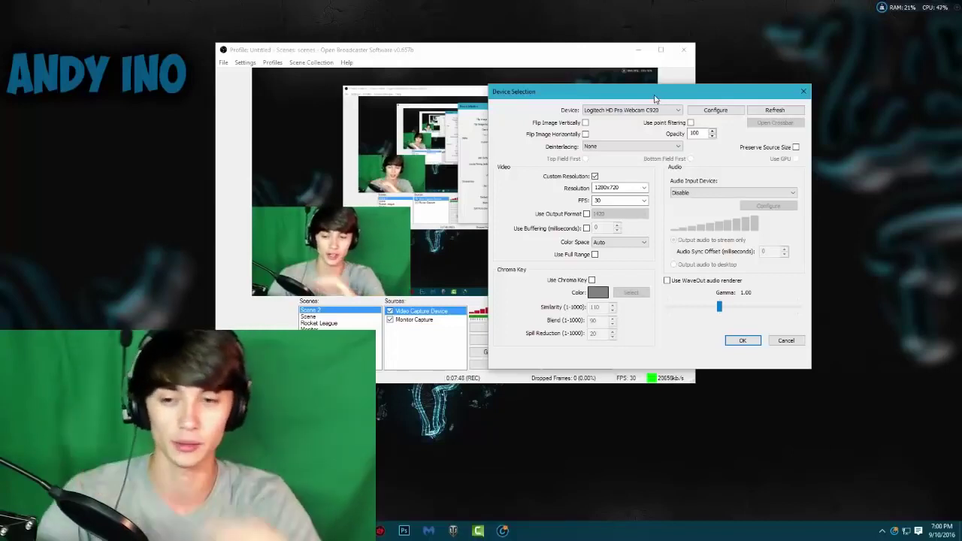
drag(654, 98, 652, 103)
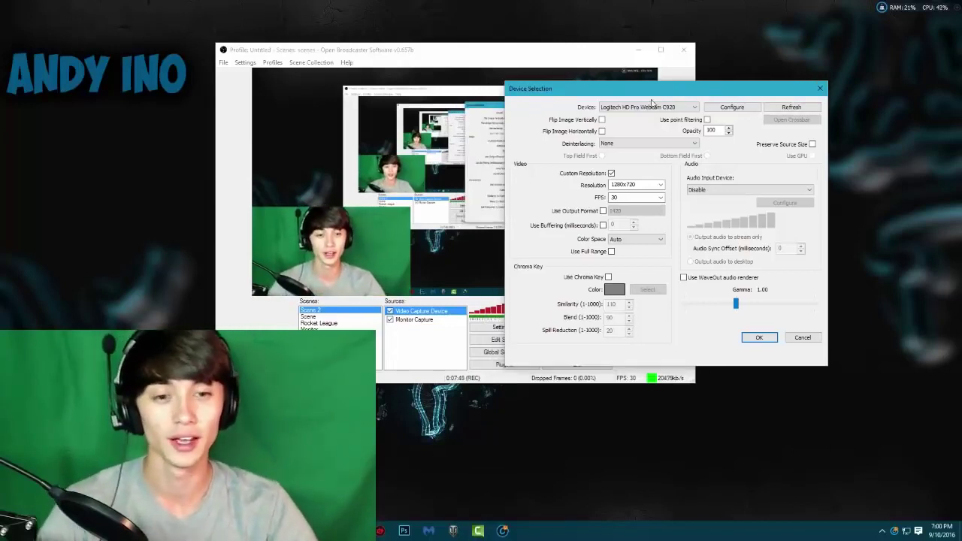
Enable Use Chroma Key and sample the key color from the green backdrop in the webcam preview
click(609, 277)
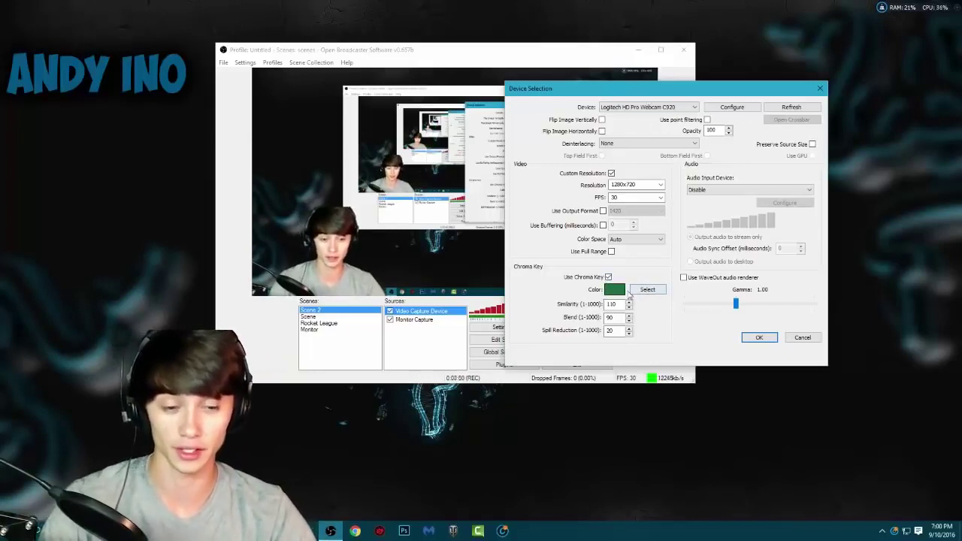
click(645, 291)
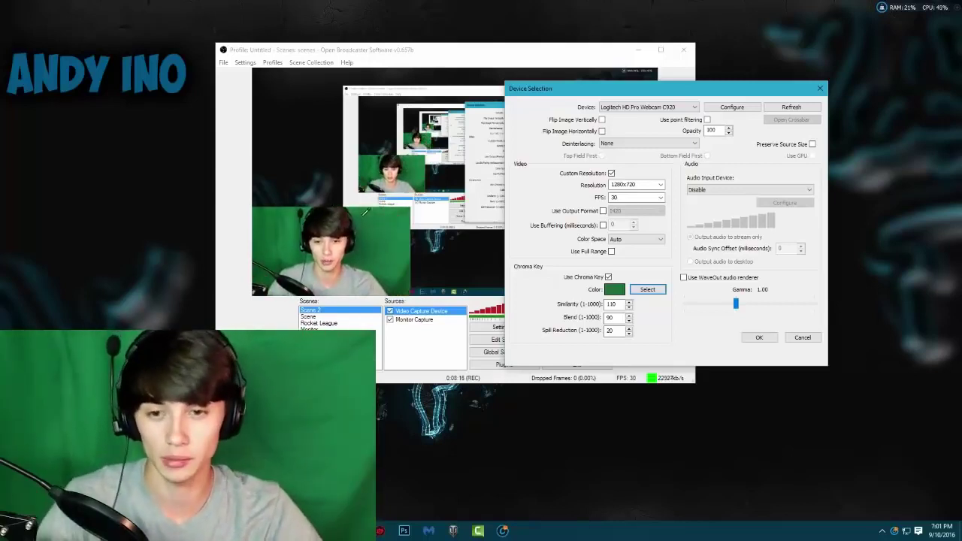
click(364, 221)
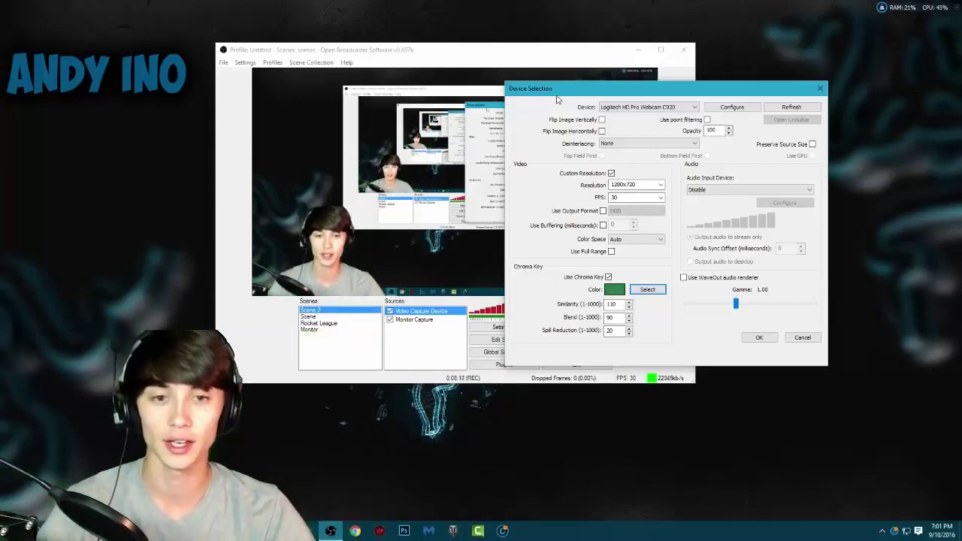
drag(569, 89, 581, 87)
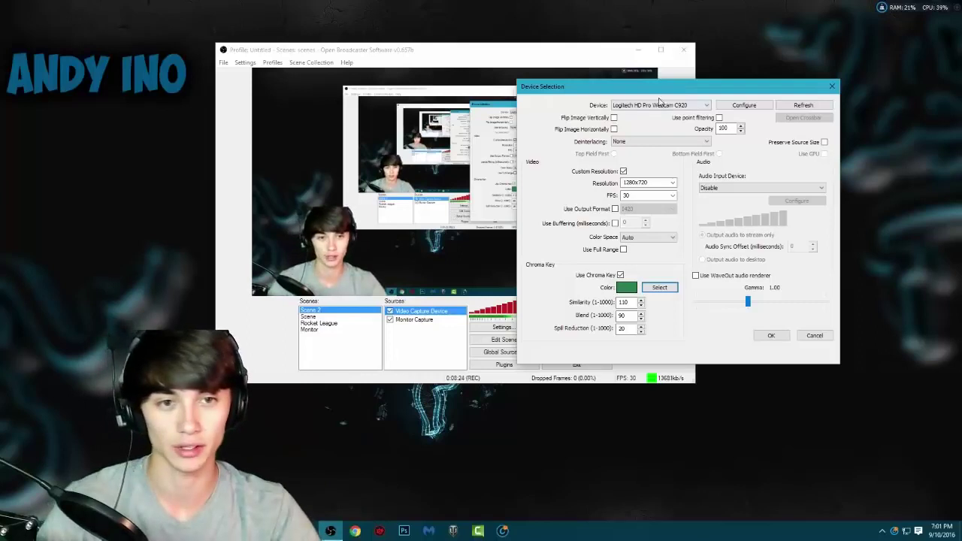
drag(659, 100, 593, 98)
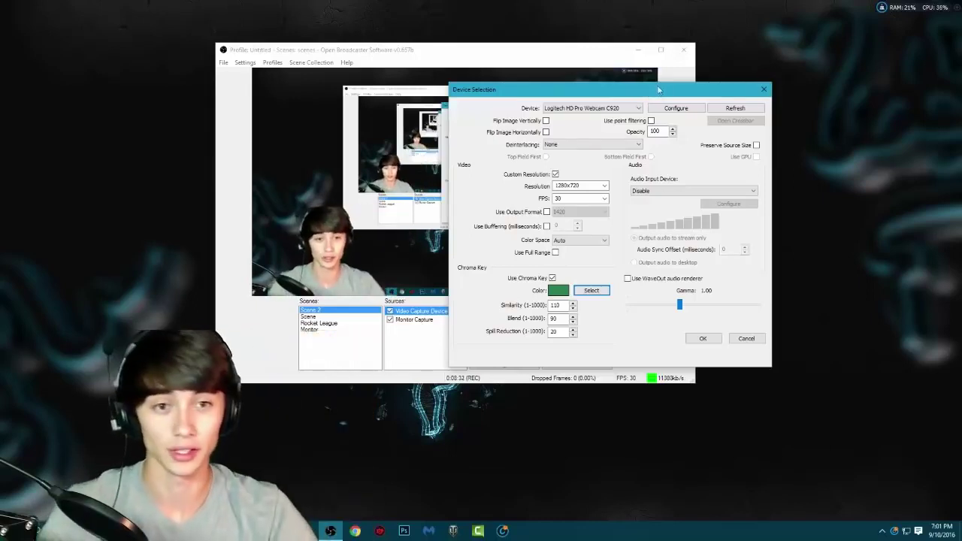
drag(658, 89, 680, 84)
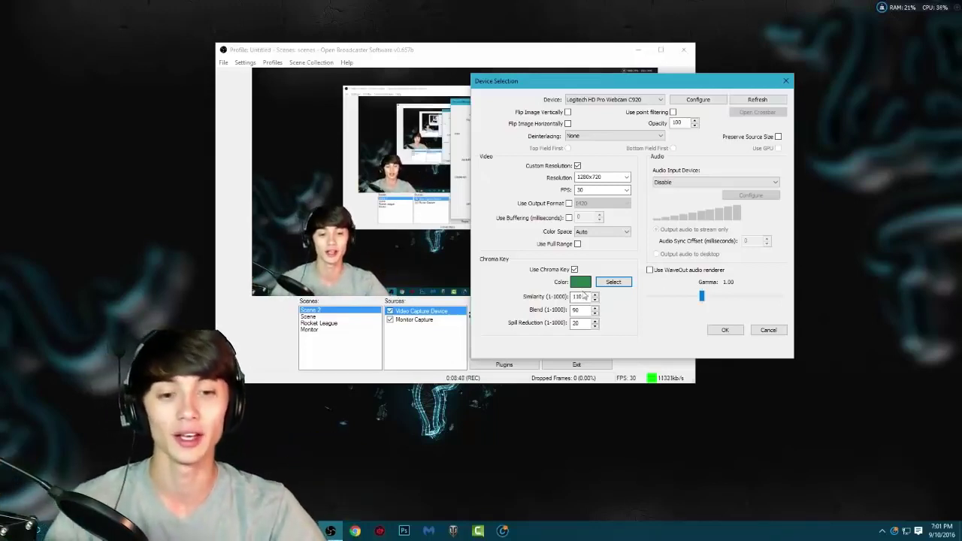
click(587, 296)
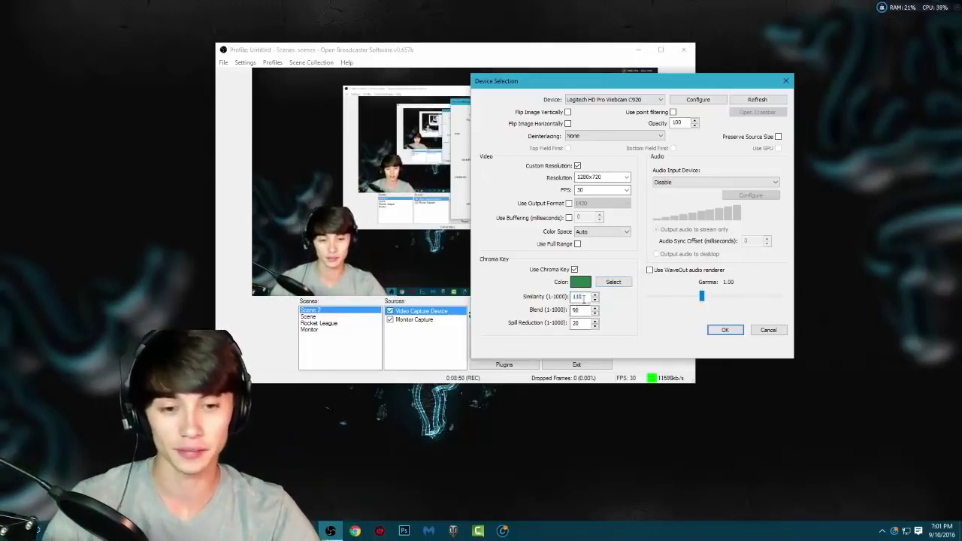
key(Tab)
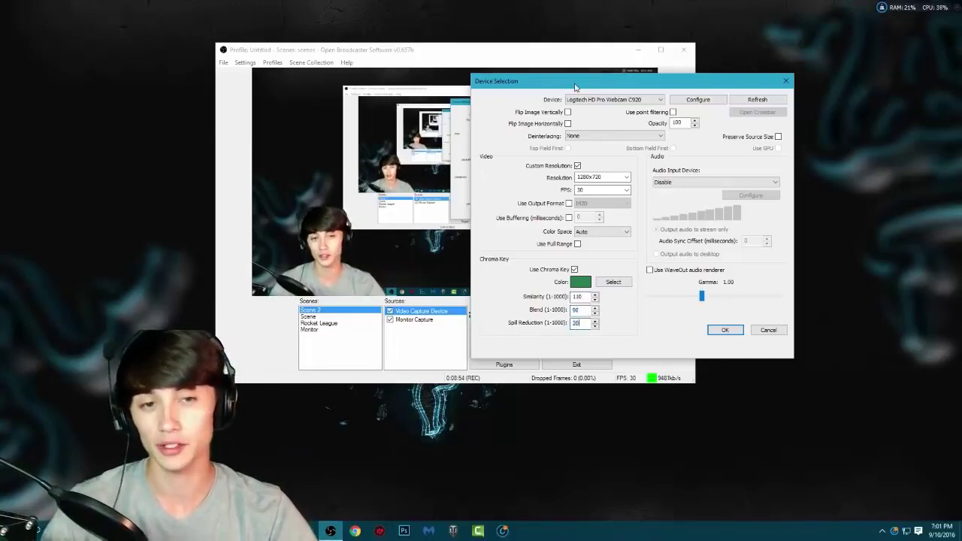
drag(575, 88, 709, 91)
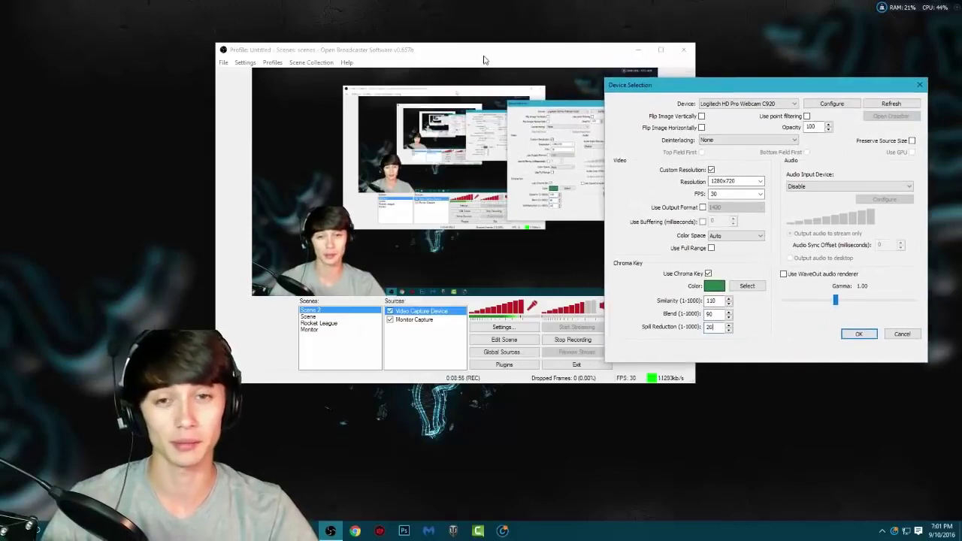
mouse_move(649, 87)
mouse_down()
mouse_move(686, 92)
mouse_move(583, 89)
mouse_move(645, 79)
mouse_up()
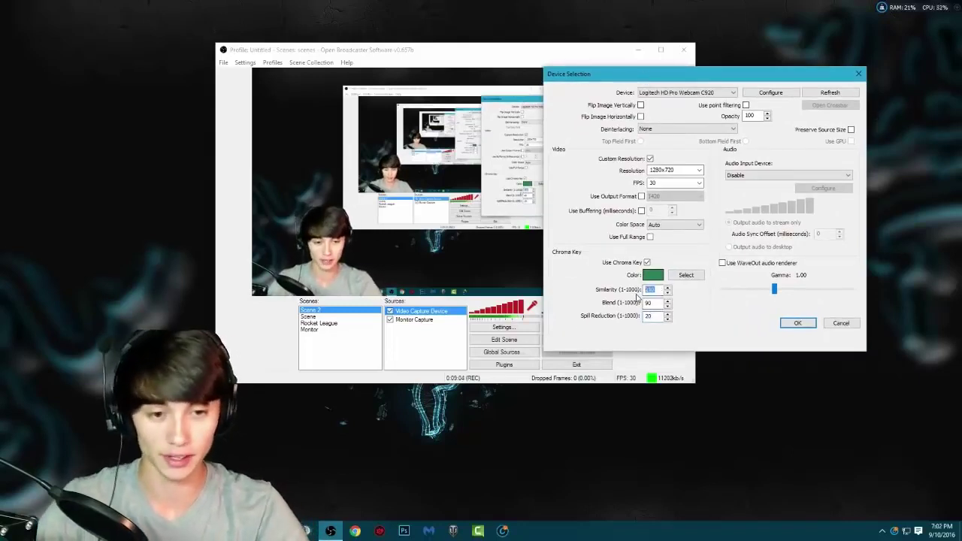
Test the chroma key Similarity with values such as 20, 0, 1 and 140, and set it back to 110
text(20)
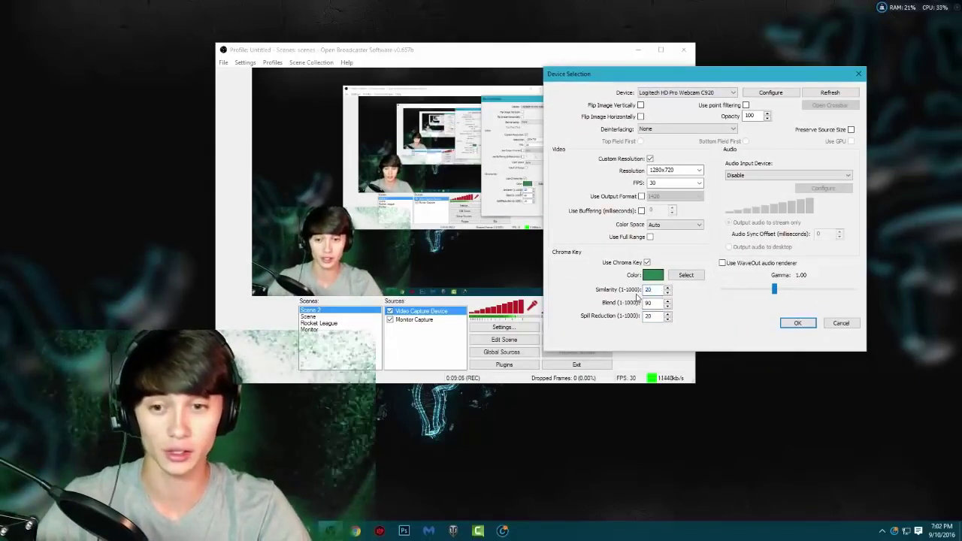
text(0)
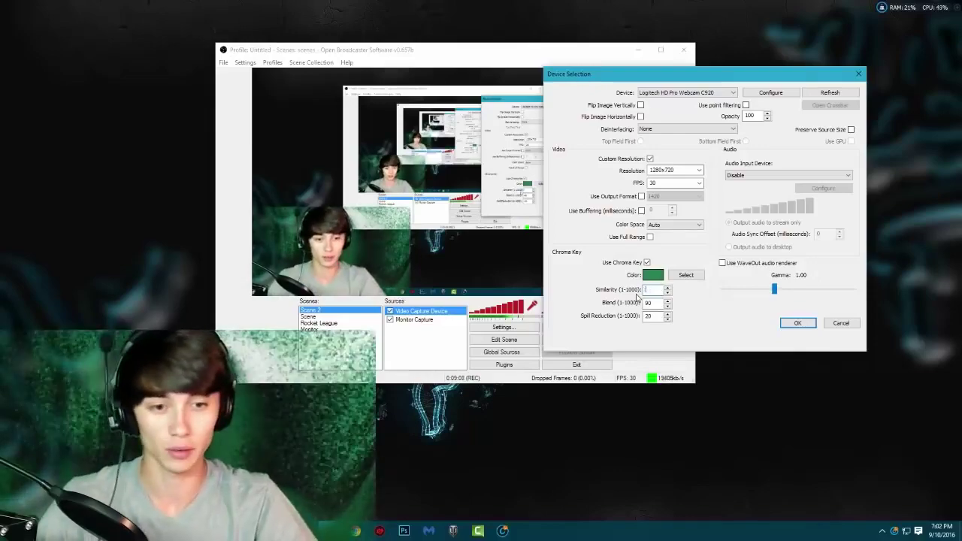
text(0)
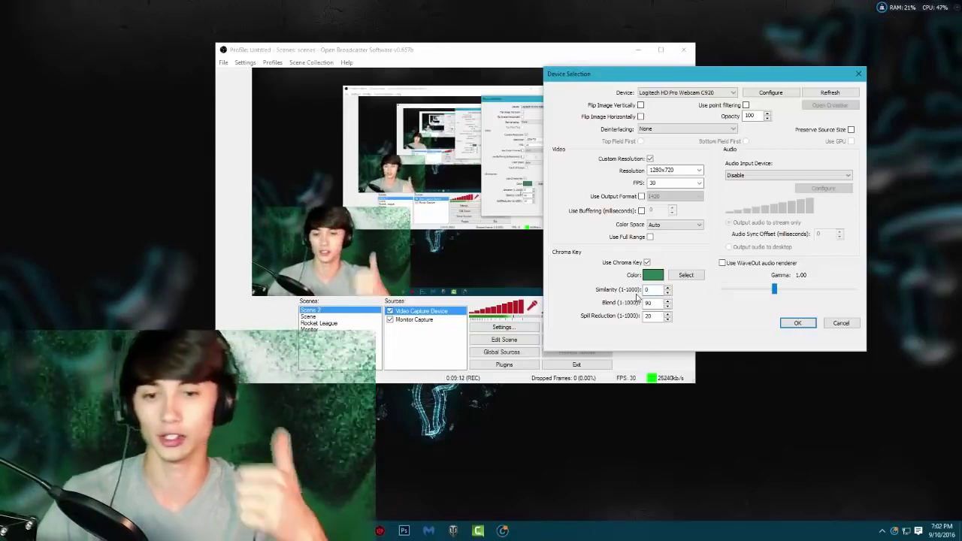
key(BackSpace)
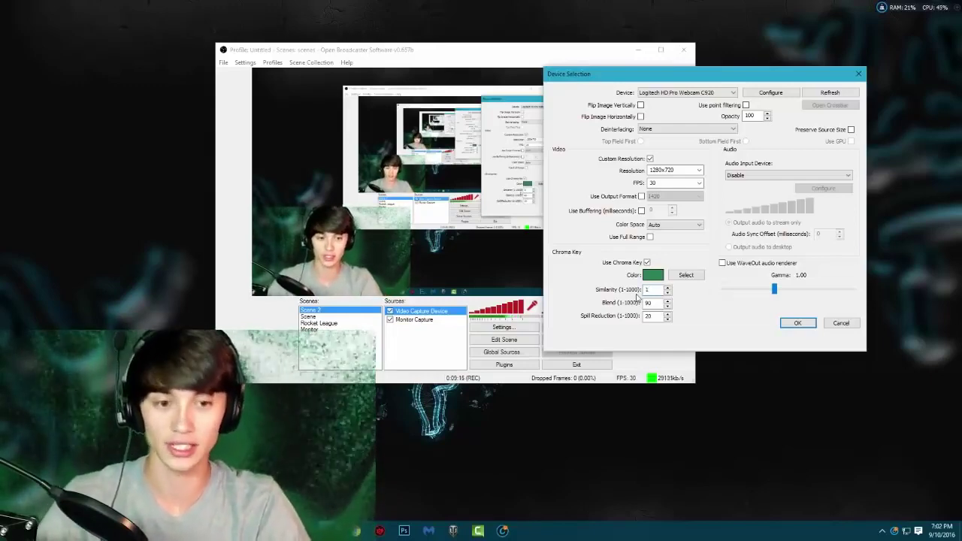
text(120)
key(BackSpace)
key(BackSpace)
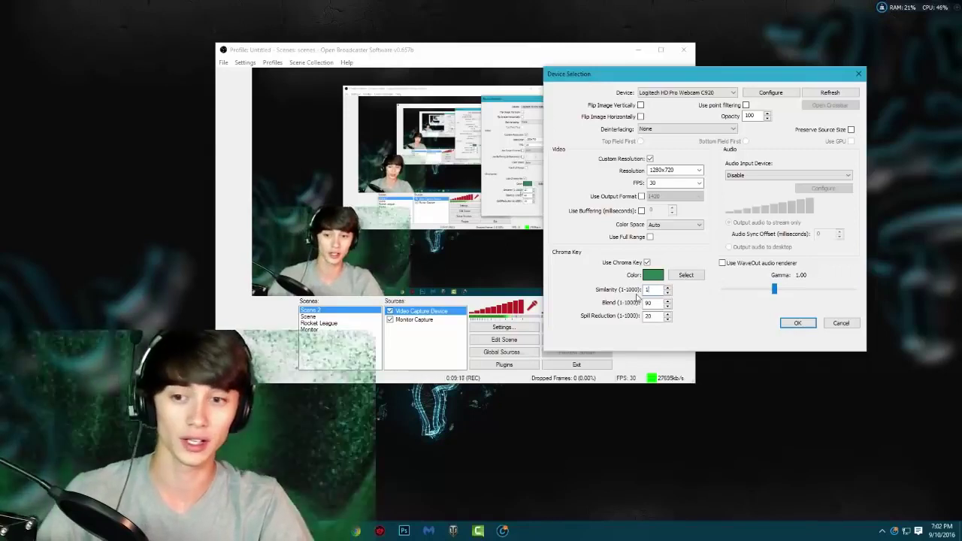
text(40)
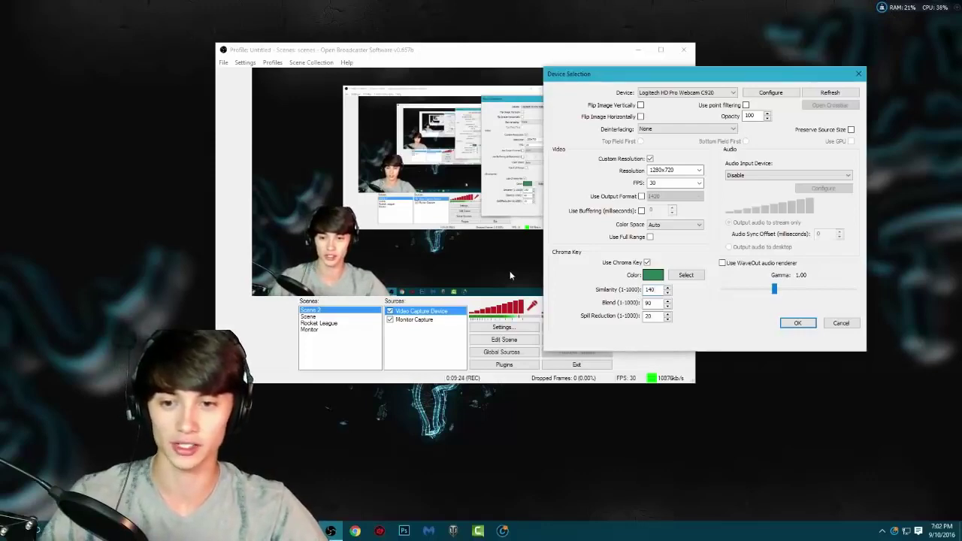
key(BackSpace)
key(BackSpace)
text(10)
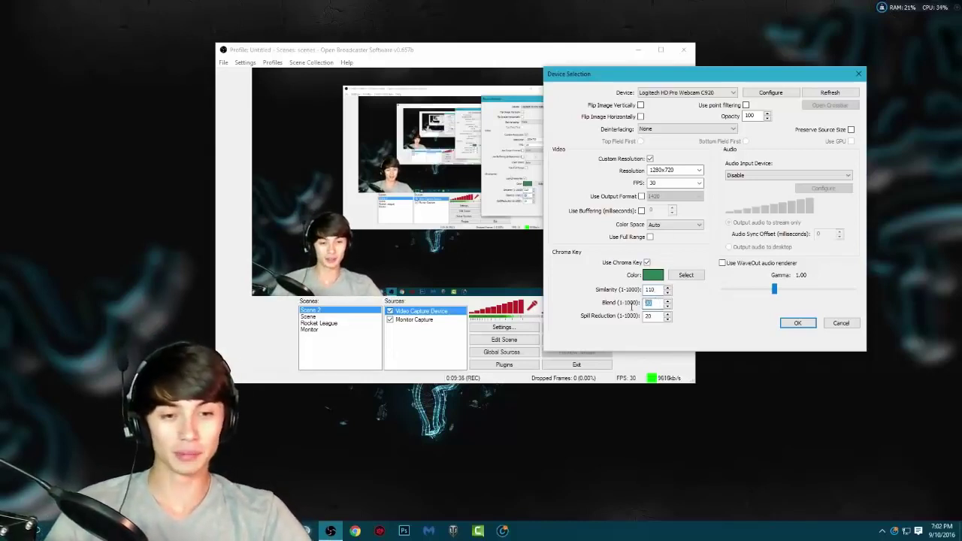
Set the chroma key Blend to 10
drag(659, 302, 630, 309)
key(BackSpace)
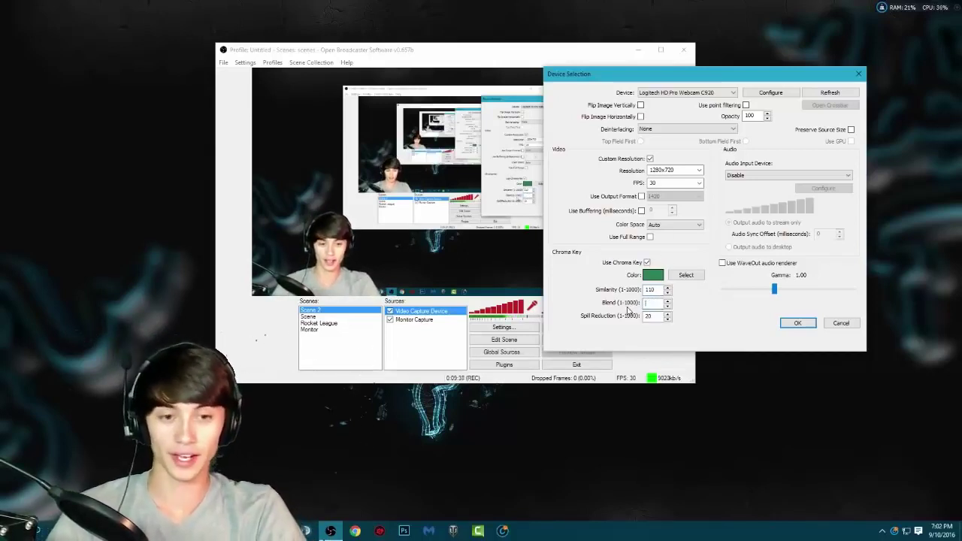
text(10)
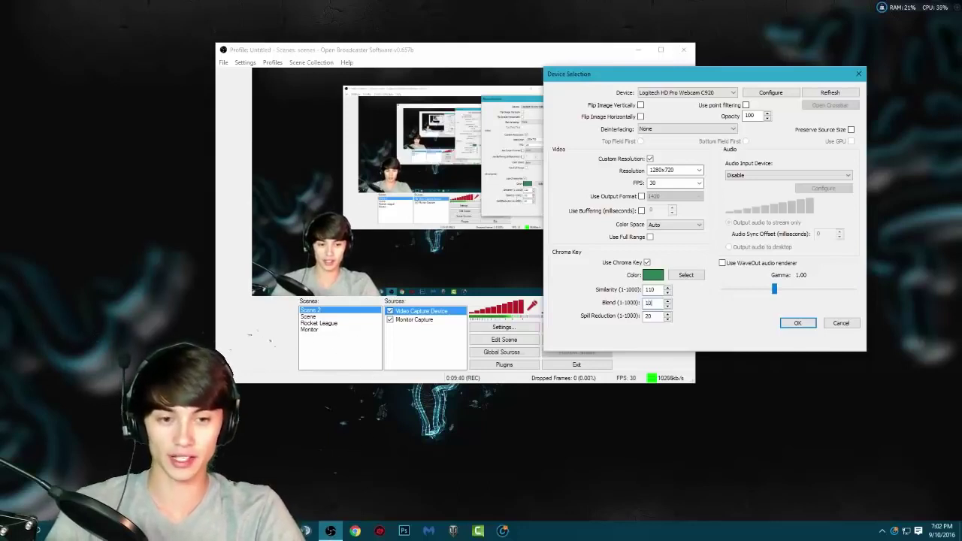
Test the chroma key Blend with values 2, 100 and 1000, set it to 90, and apply the device settings
text(2)
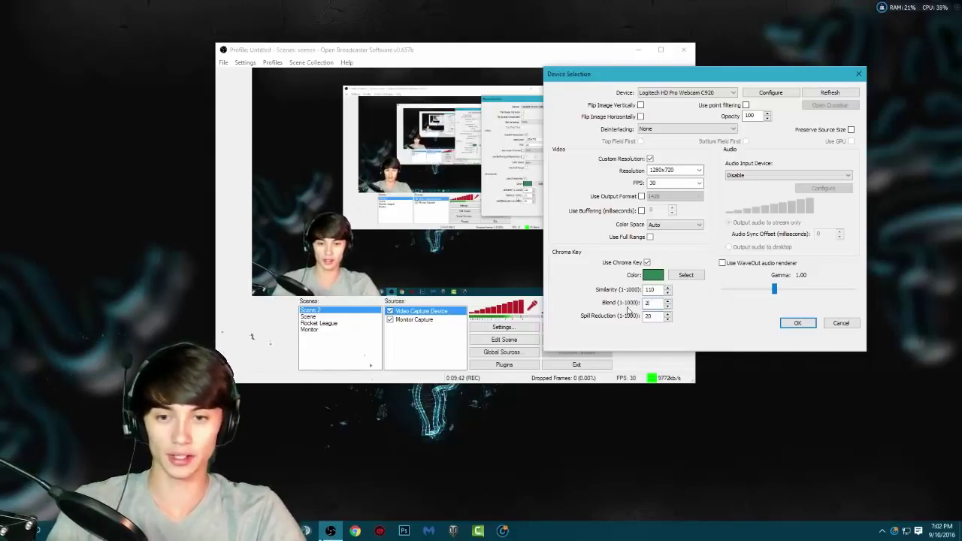
text(100)
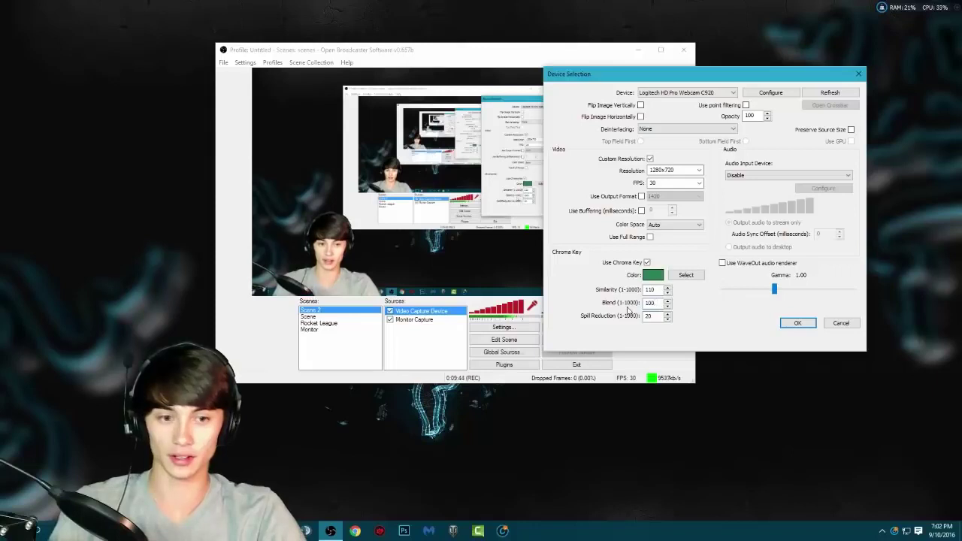
text(0)
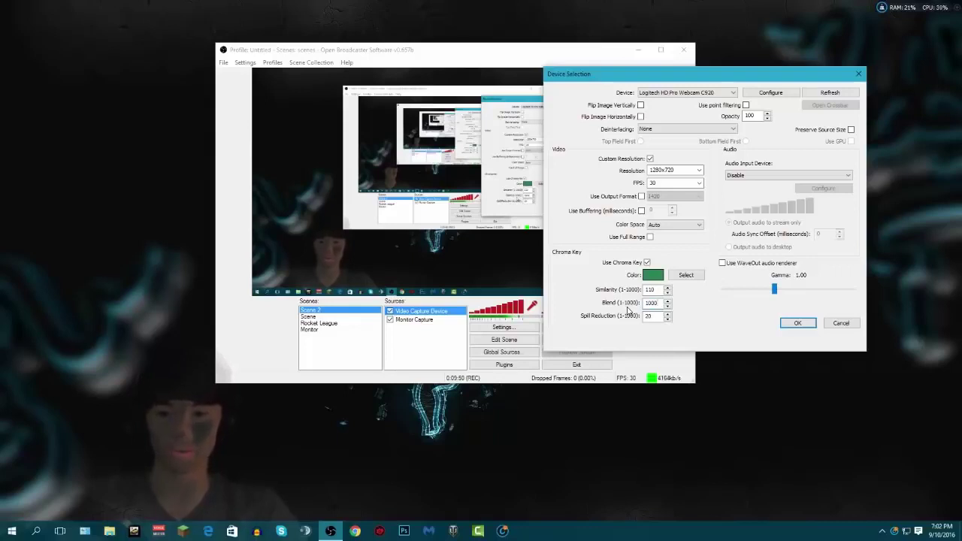
key(BackSpace)
key(BackSpace)
key(BackSpace)
key(BackSpace)
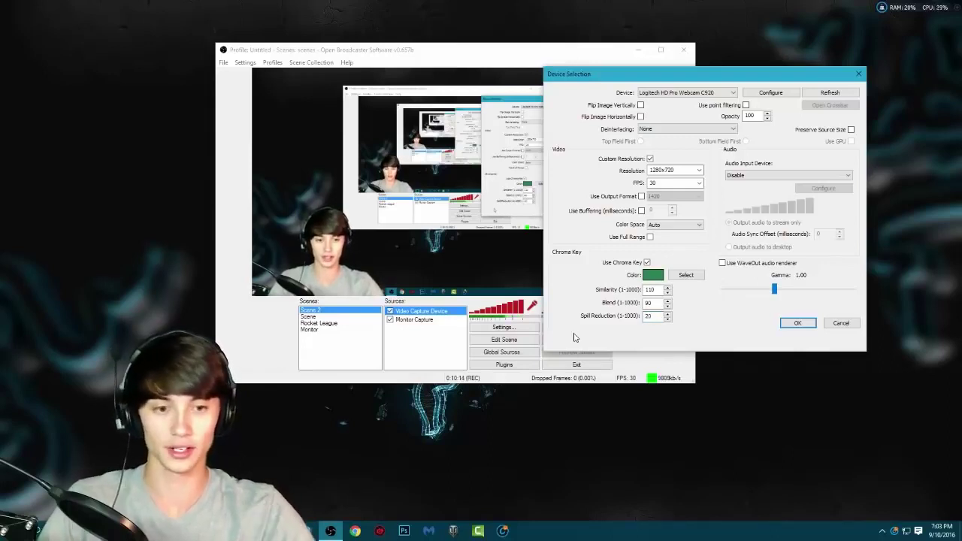
drag(630, 79, 556, 82)
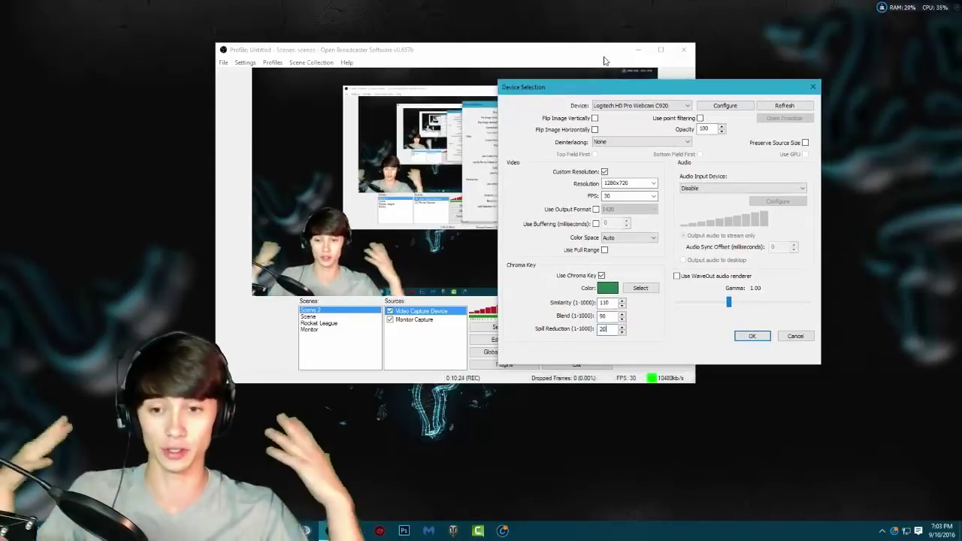
click(751, 336)
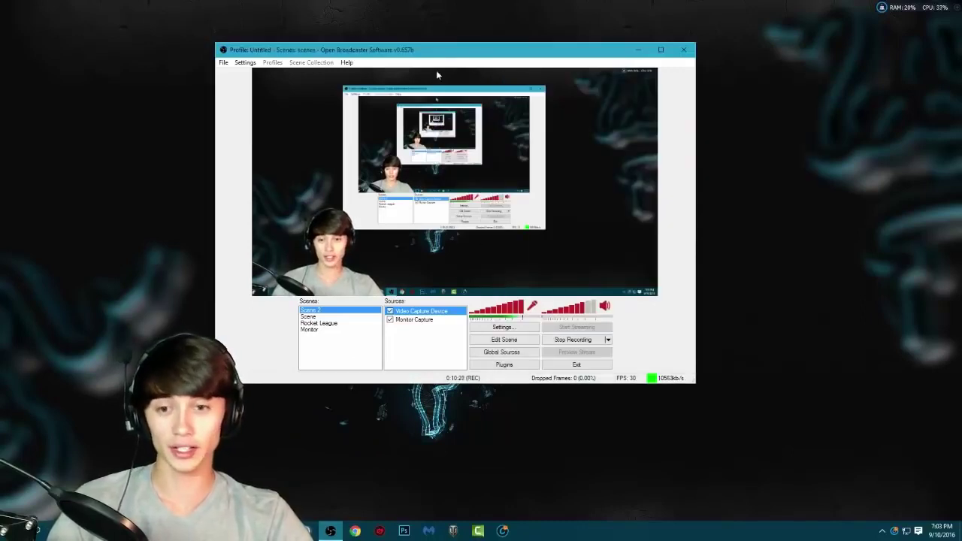
Edit the scene to move the webcam source into the lower-right corner of the preview and enlarge it to fill the scene
drag(436, 50, 531, 41)
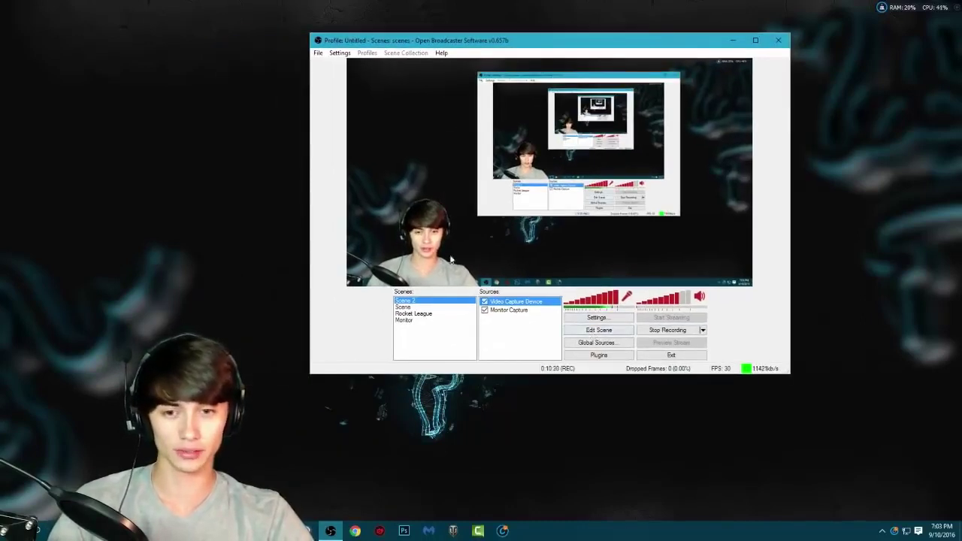
click(590, 329)
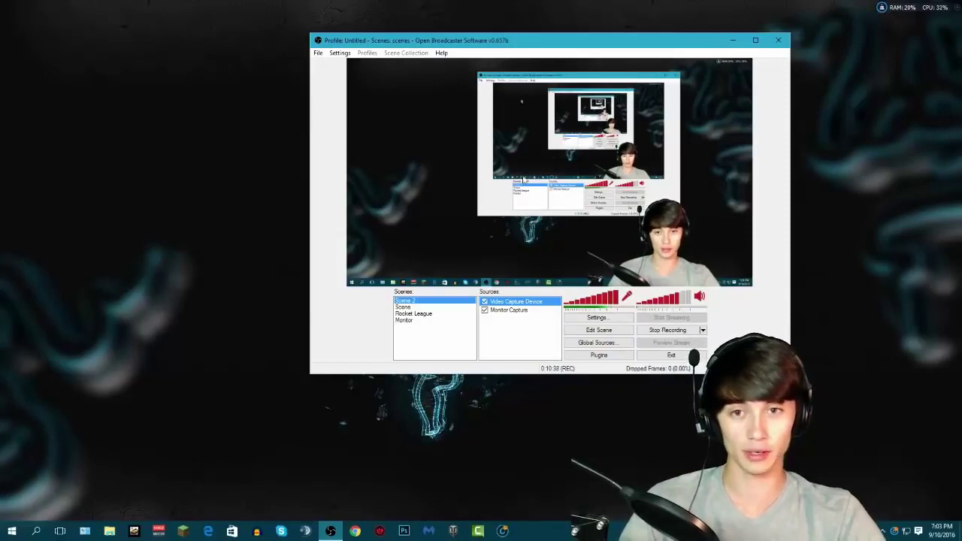
click(591, 202)
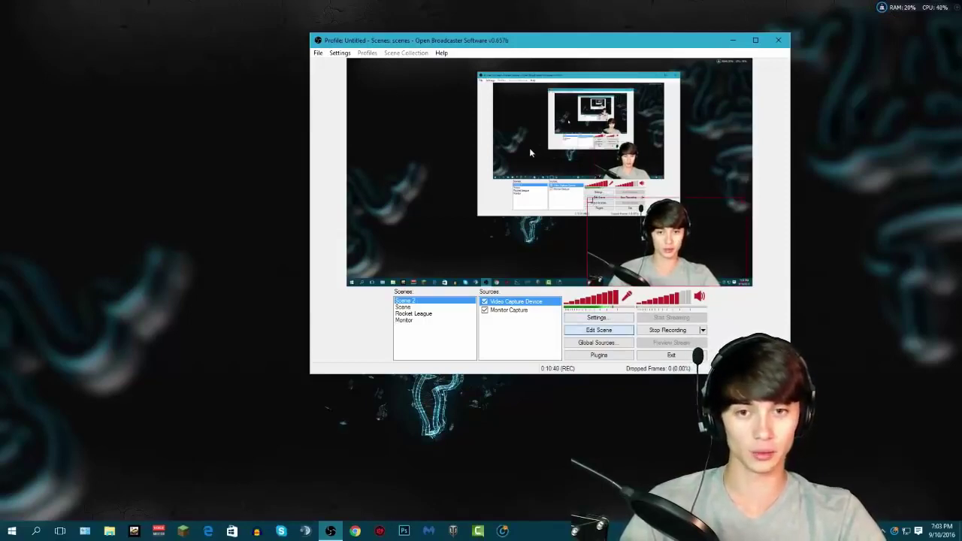
drag(591, 201, 343, 73)
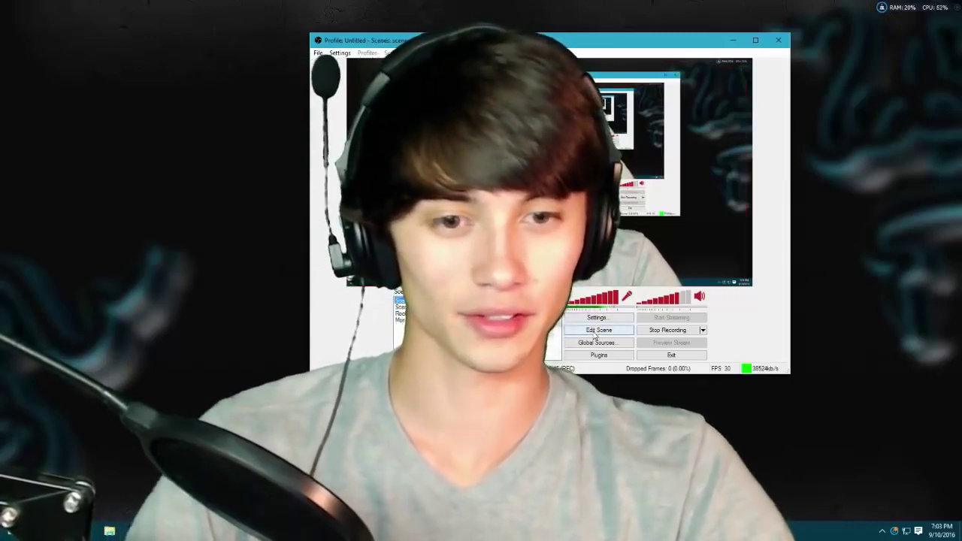
Shrink the webcam source to a small overlay in the lower-right corner of the scene
click(599, 331)
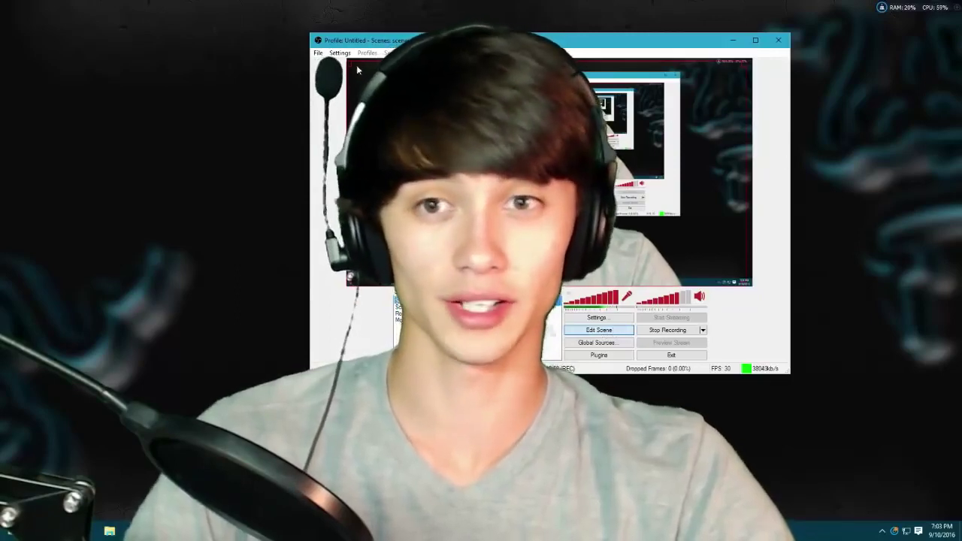
drag(350, 68, 590, 224)
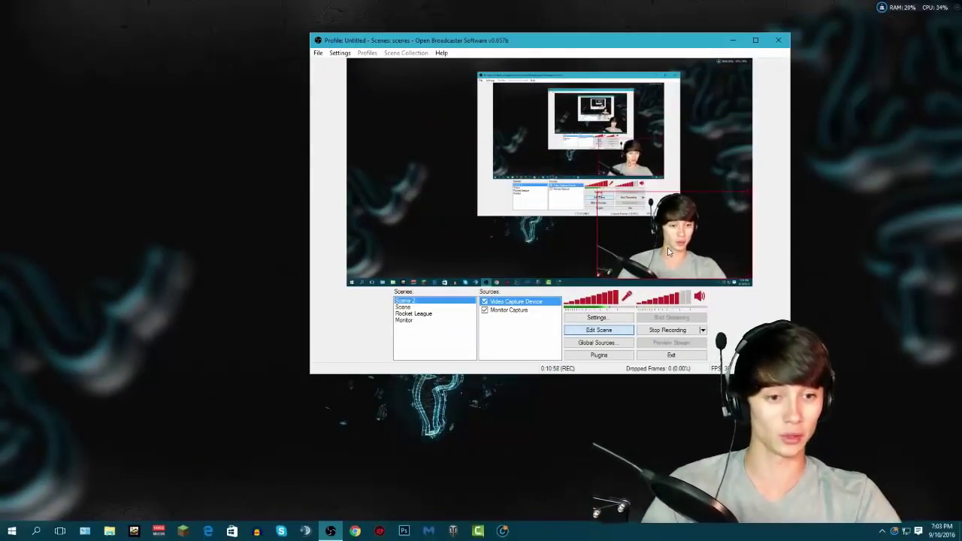
drag(586, 189, 617, 203)
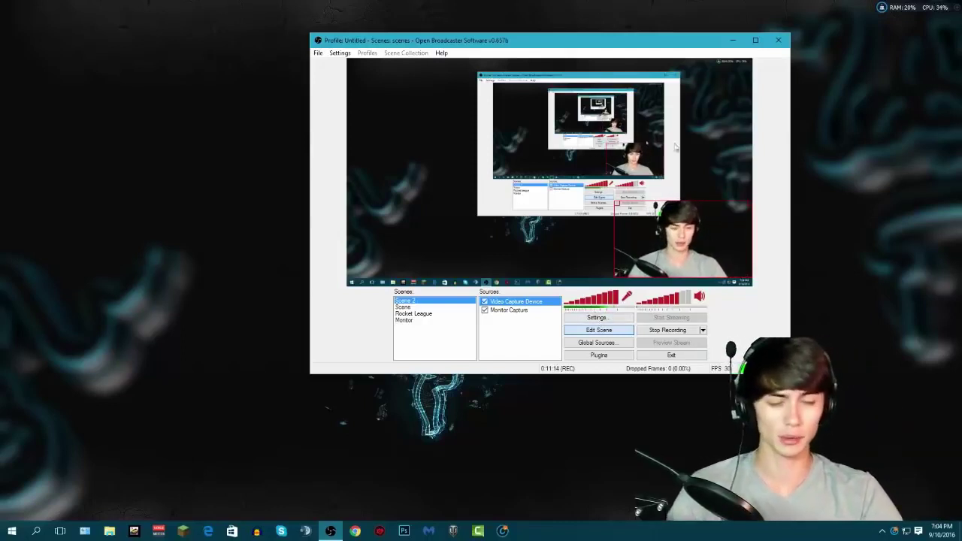
drag(626, 49, 607, 51)
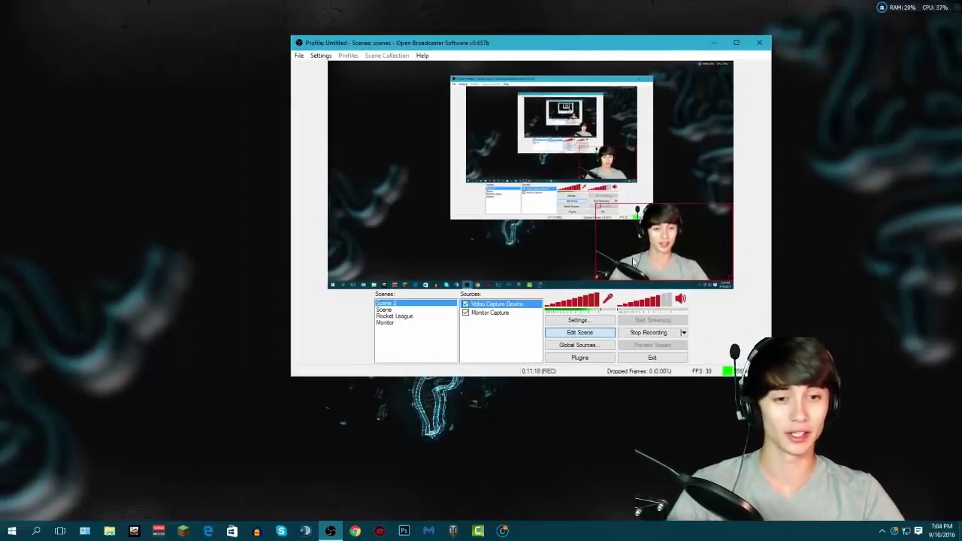
drag(649, 48, 653, 57)
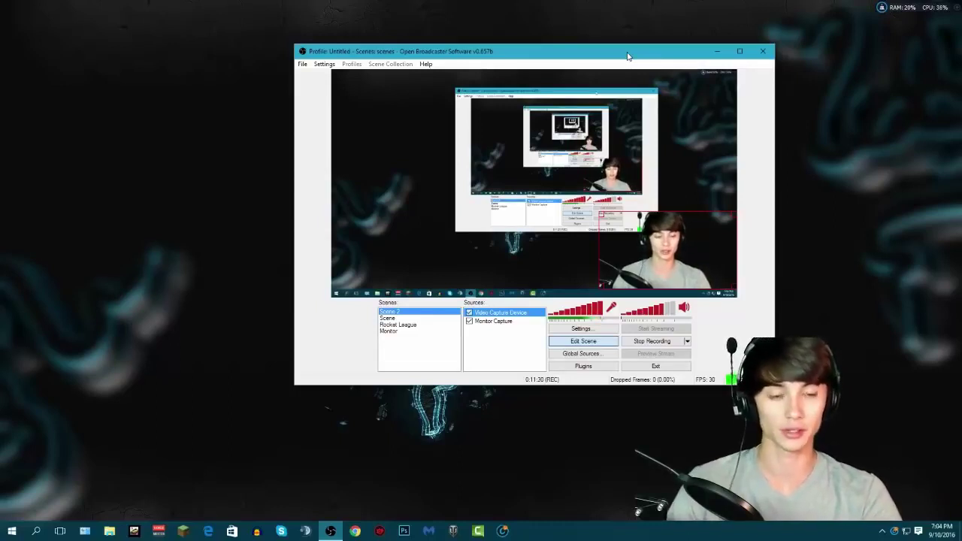
drag(627, 55, 623, 55)
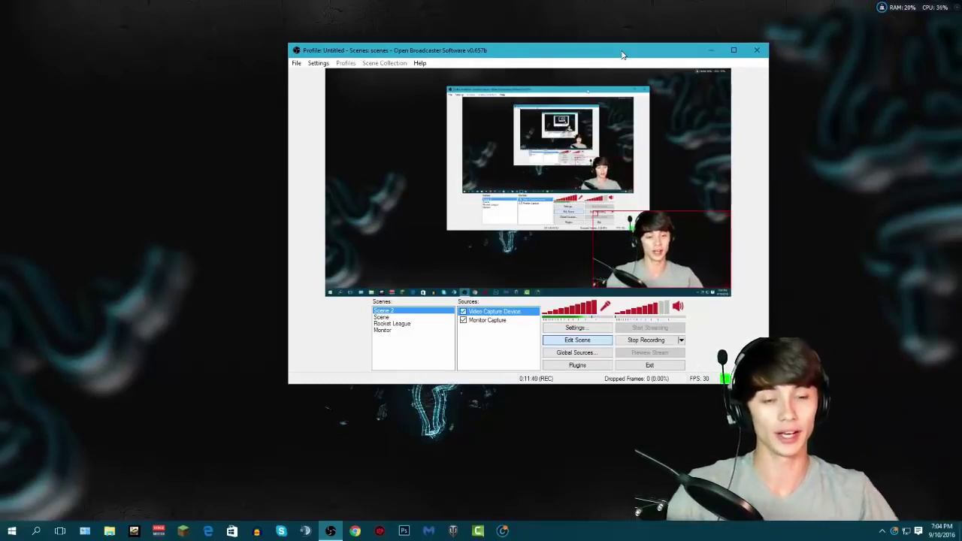
Start adding an image source with the name Image to Scene 2, and cancel it from the image settings
right_click(476, 339)
mouse_move(496, 345)
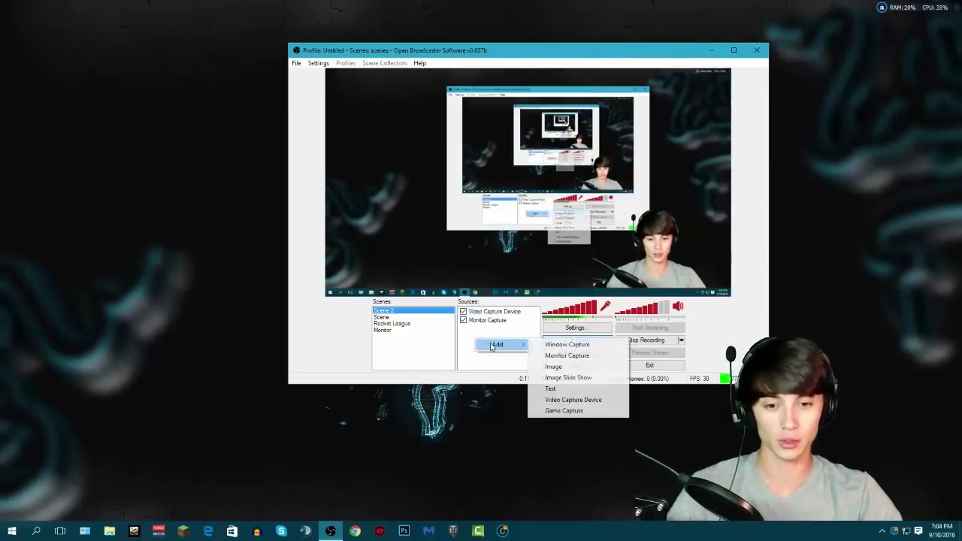
click(564, 367)
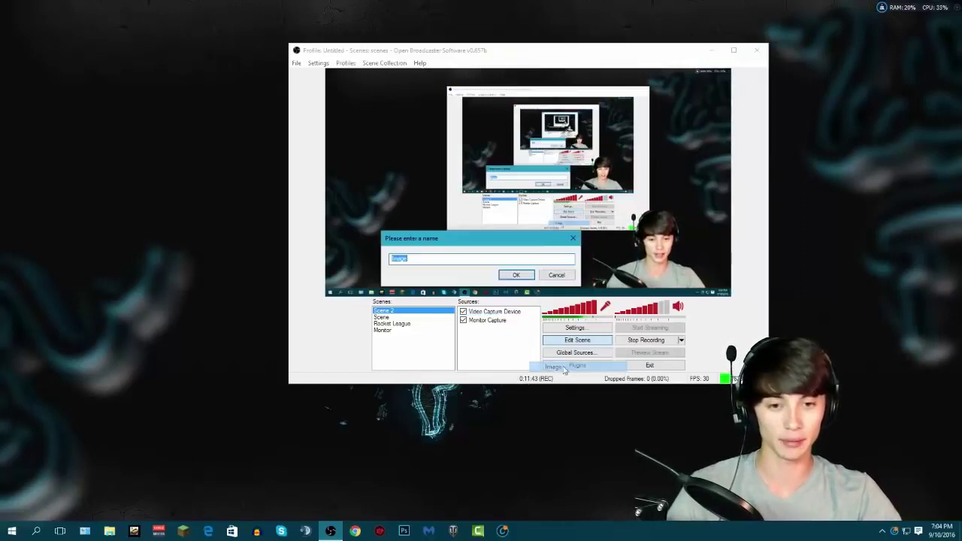
click(518, 275)
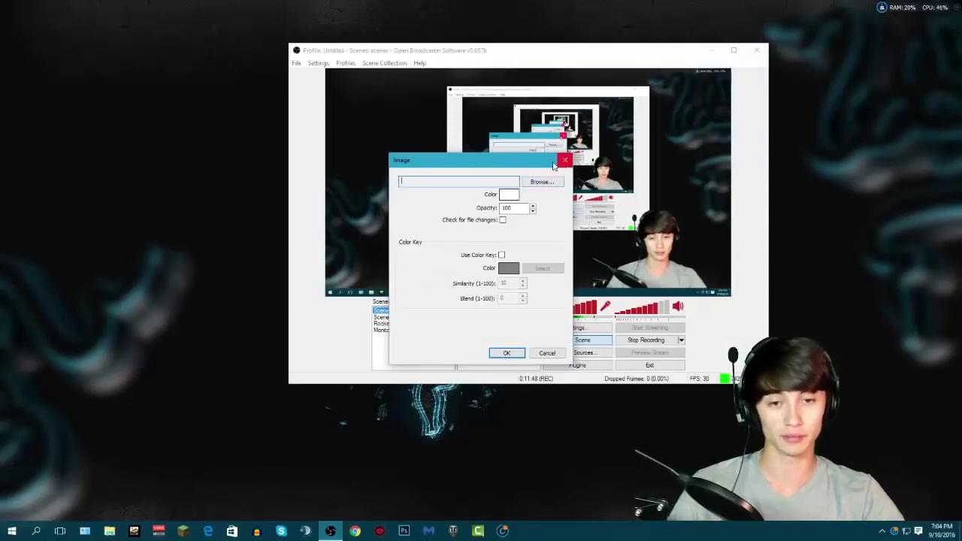
click(564, 160)
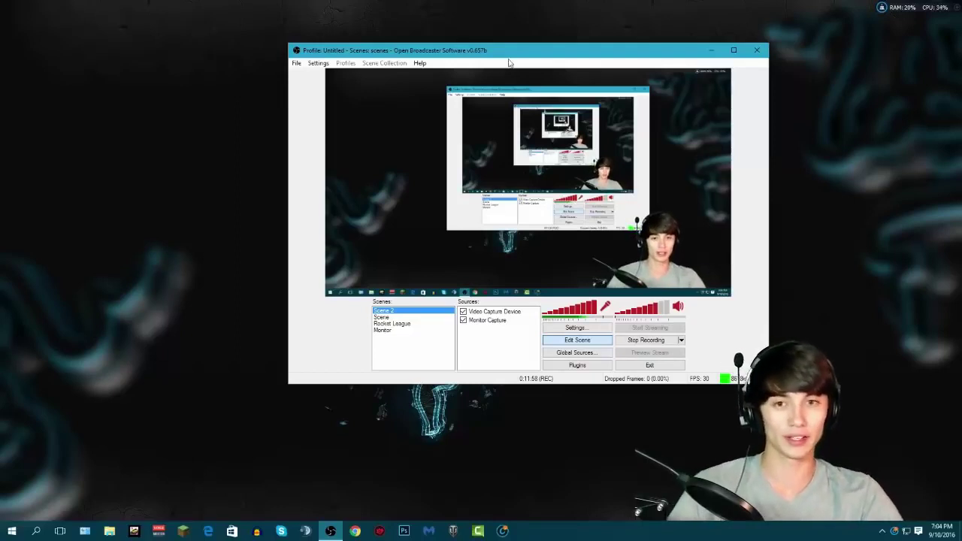
drag(515, 51, 498, 49)
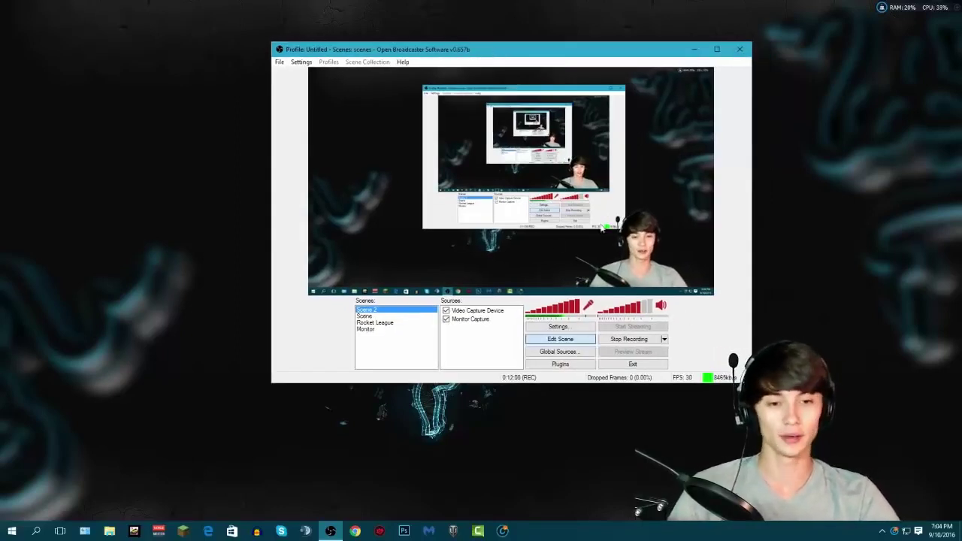
drag(613, 54, 635, 58)
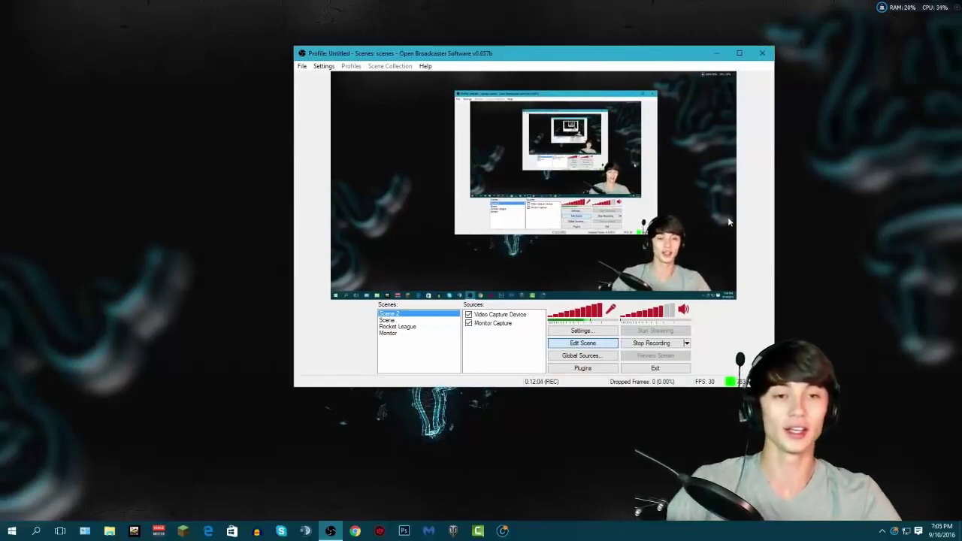
drag(633, 55, 623, 56)
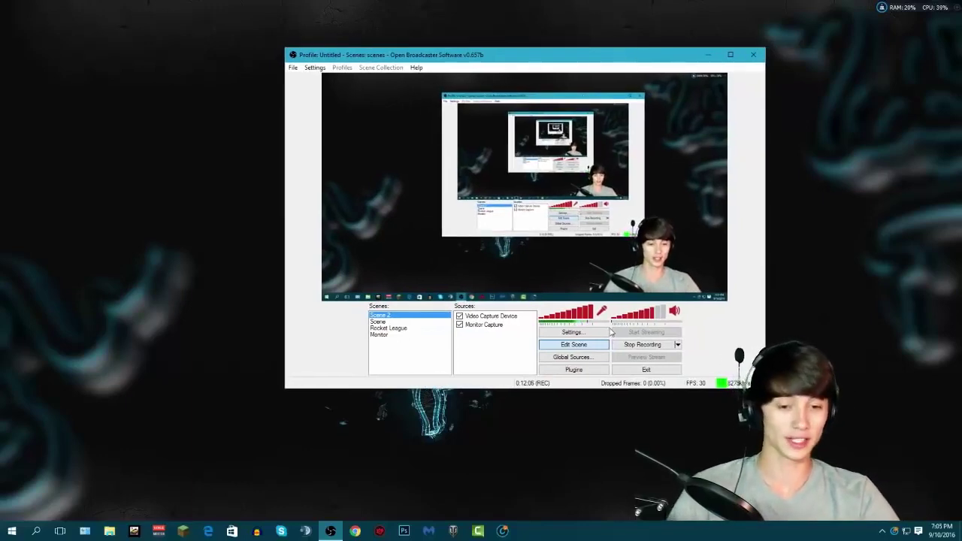